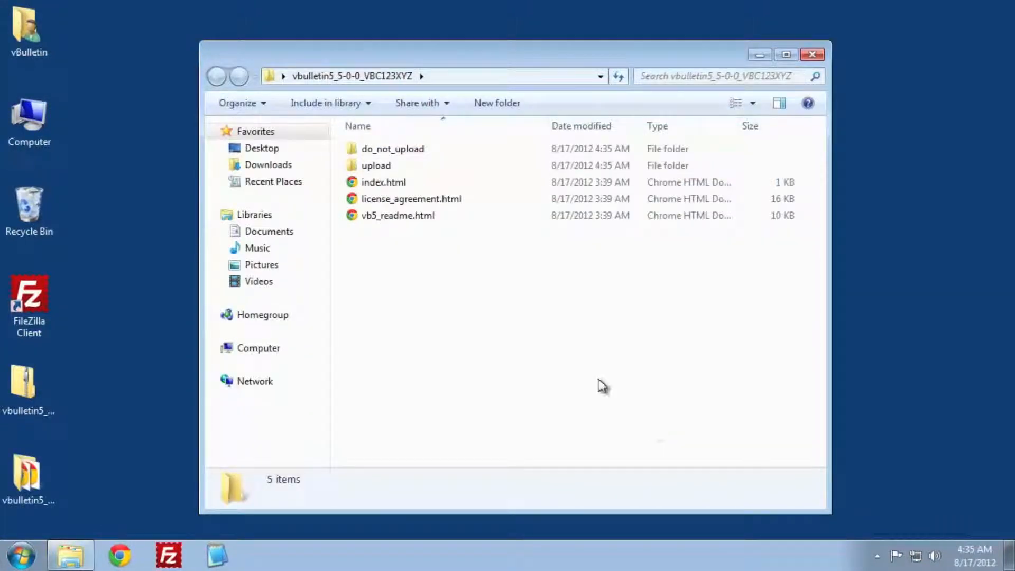
- In the upload folder, rename config.php.bkp to config.php and open it in Notepad2
double_click(397, 164)
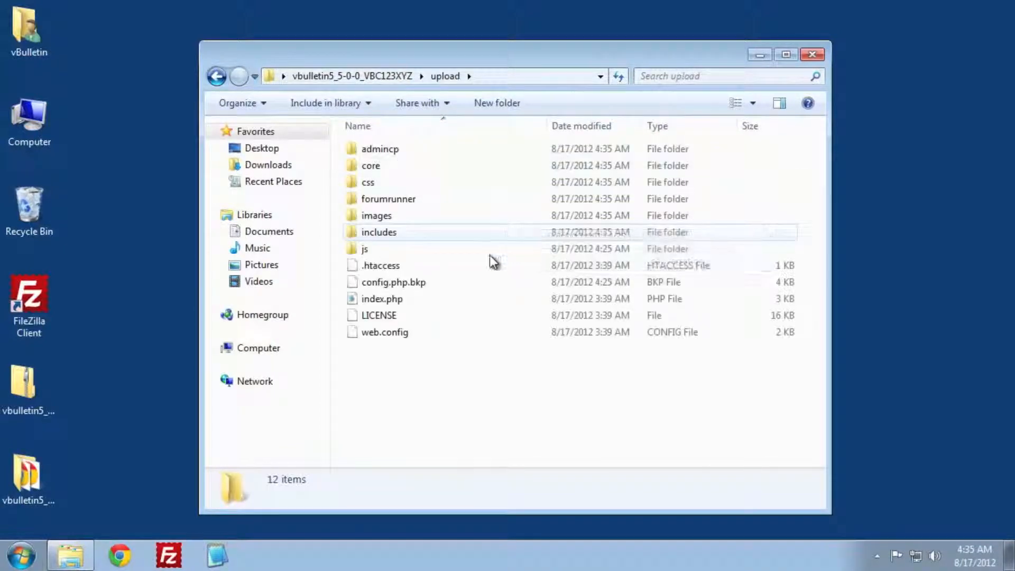
right_click(415, 284)
click(509, 461)
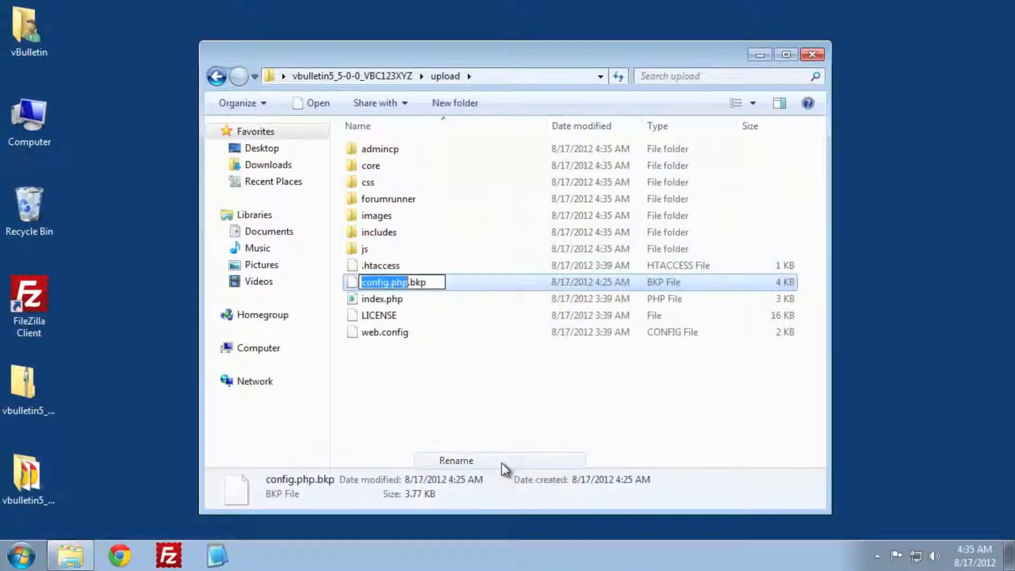
key(End)
key(BackSpace)
key(BackSpace)
key(BackSpace)
key(BackSpace)
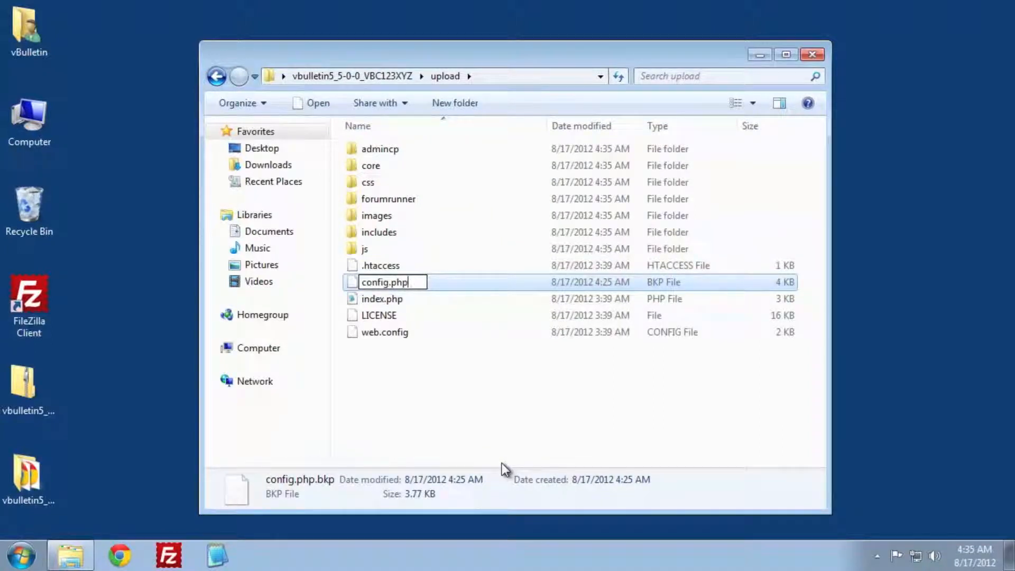
key(Return)
click(575, 286)
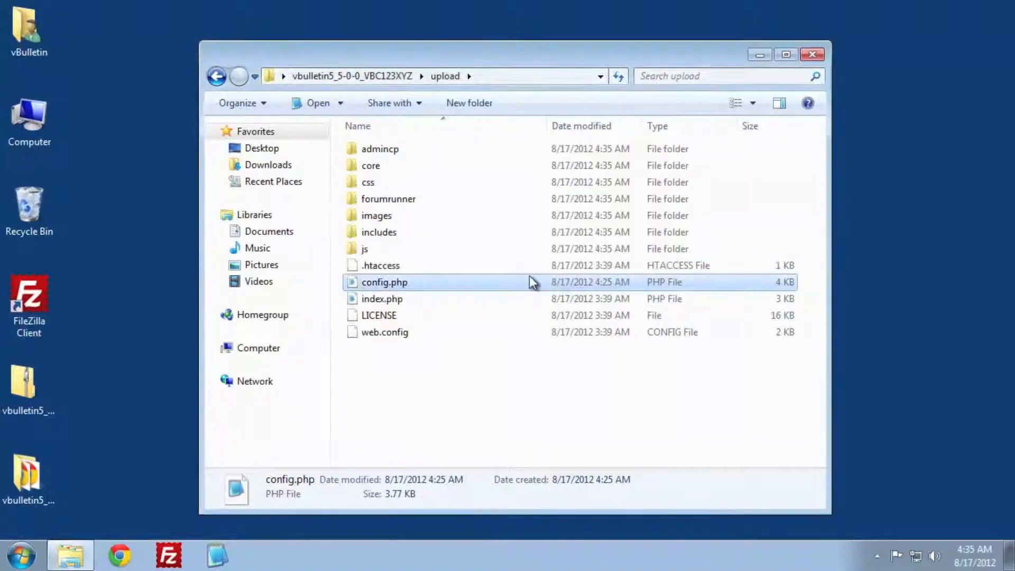
double_click(389, 282)
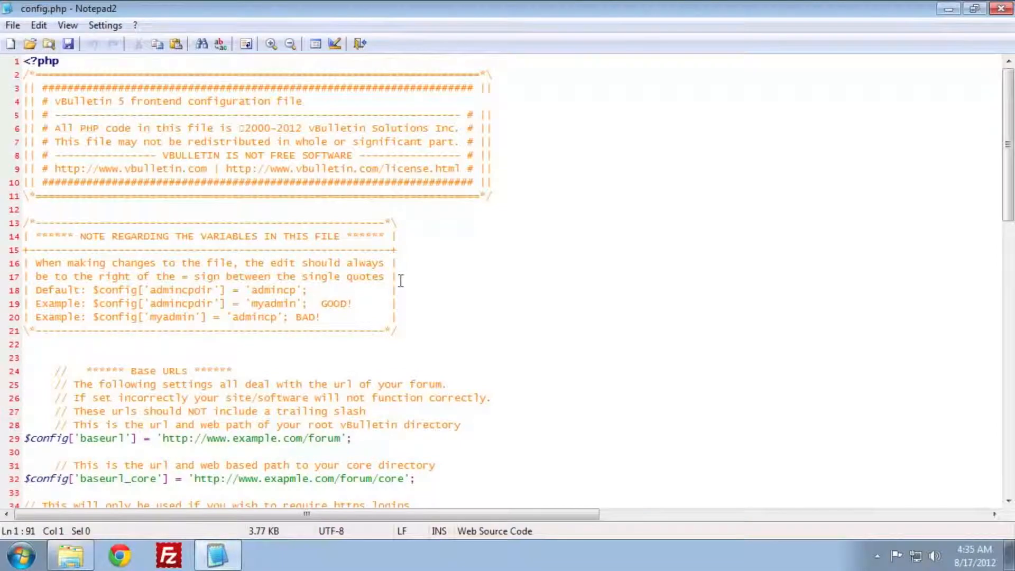
scroll(444, 316, down, 2)
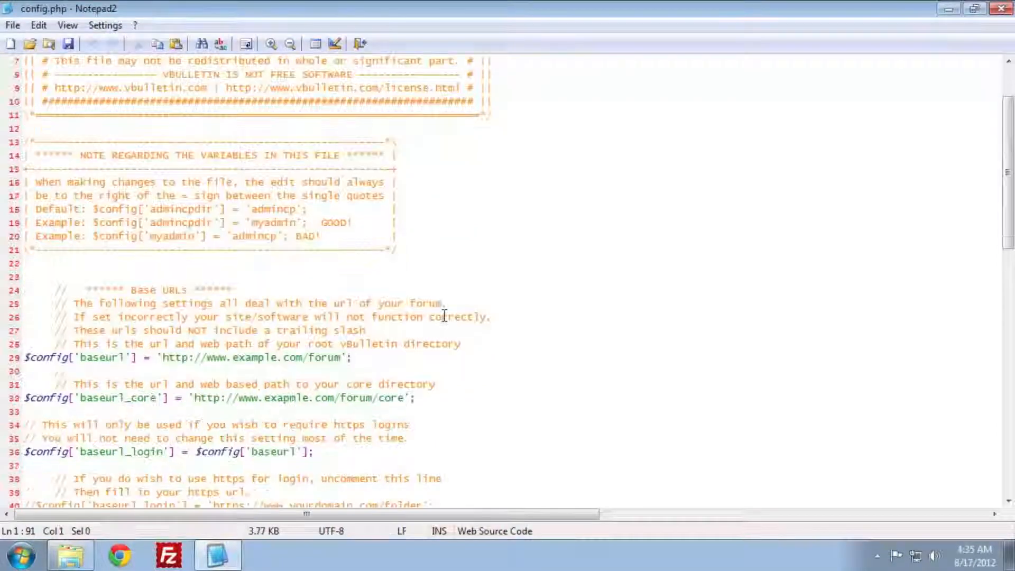
scroll(444, 316, down, 1)
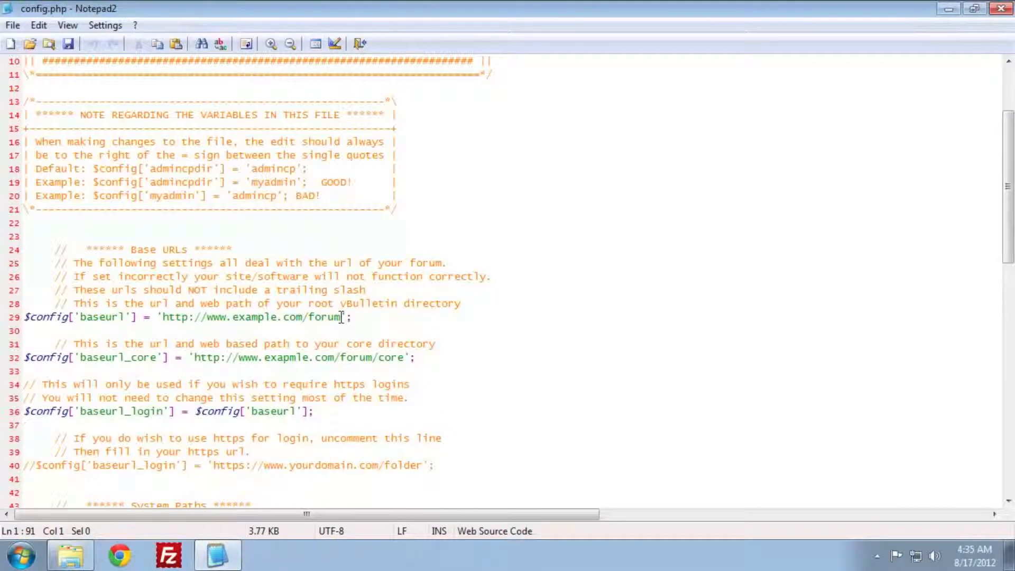
drag(341, 317, 230, 319)
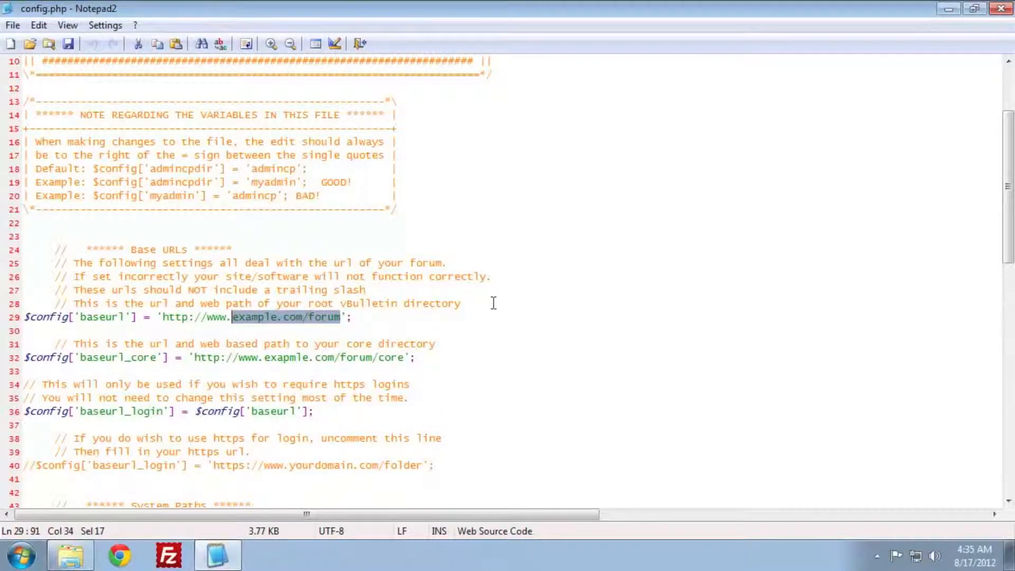
text(mywebsite.c)
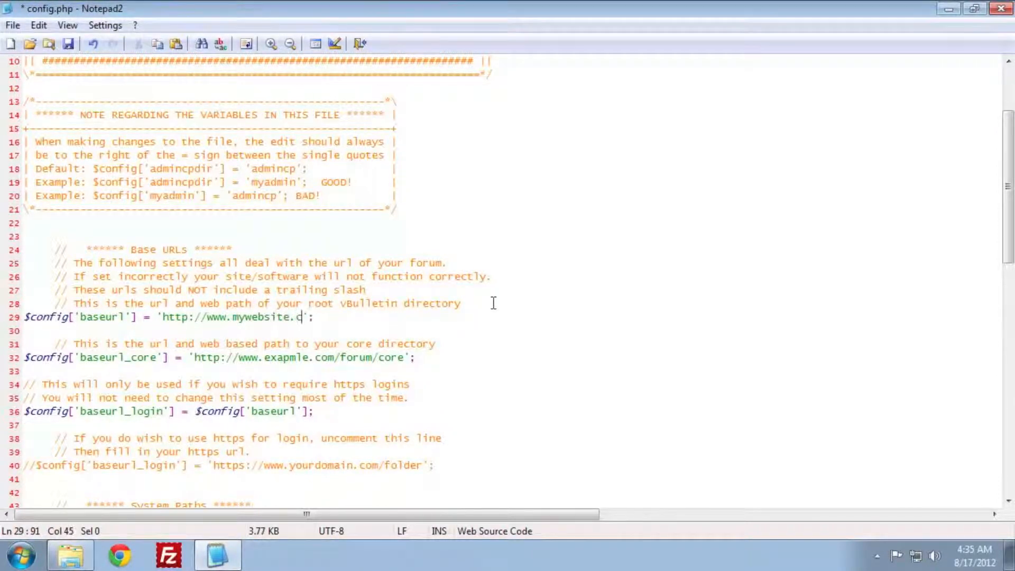
text(om)
drag(379, 361, 286, 362)
text(mywebsite.)
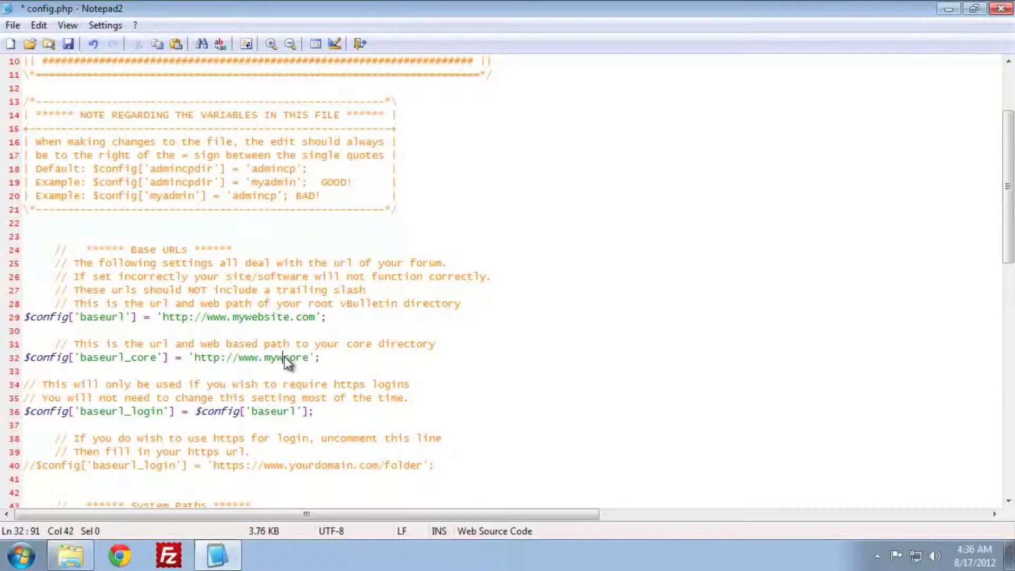
text(com/)
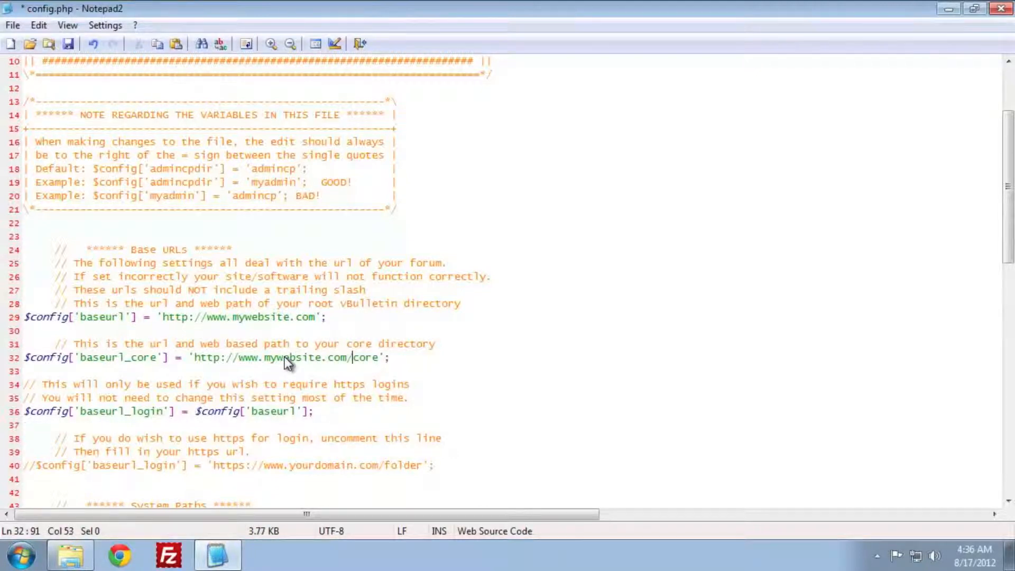
- Set core_path to /home/vbulletin/public_html/core, save config.php and close Notepad2
scroll(341, 333, down, 2)
scroll(340, 333, down, 4)
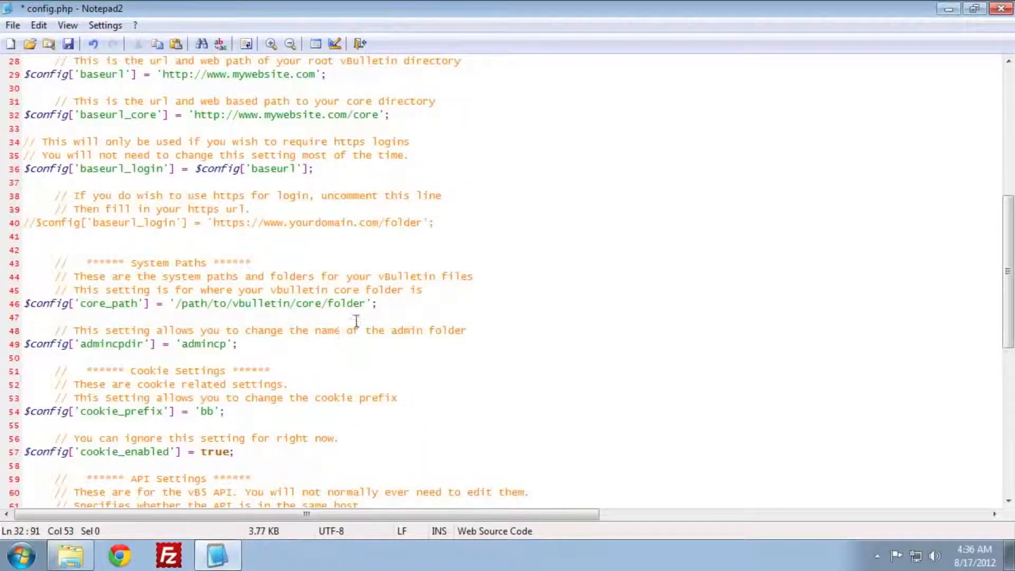
drag(366, 303, 178, 301)
text(/)
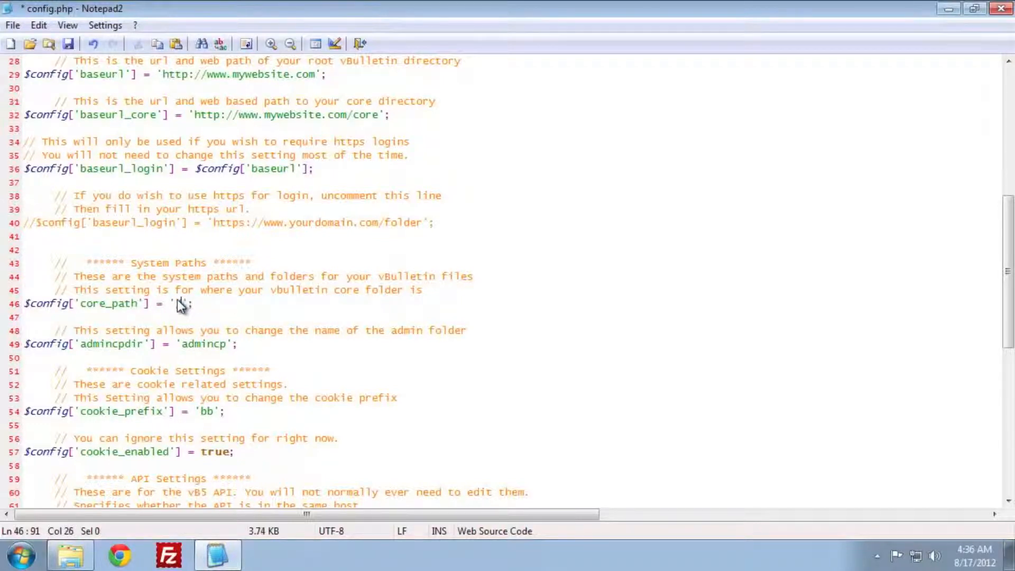
text(home/p)
key(BackSpace)
text(vbulletin/)
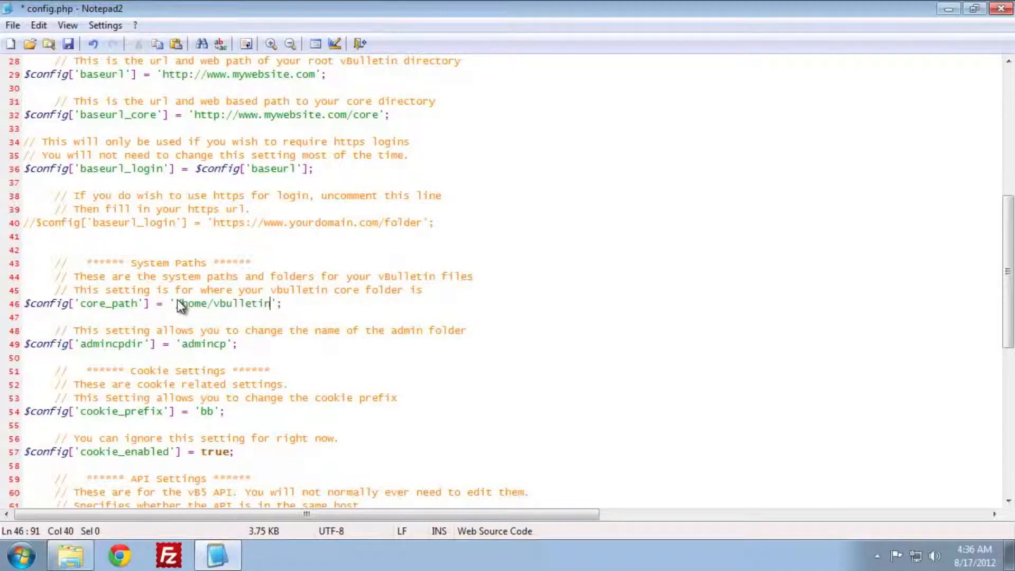
text(public_html/core)
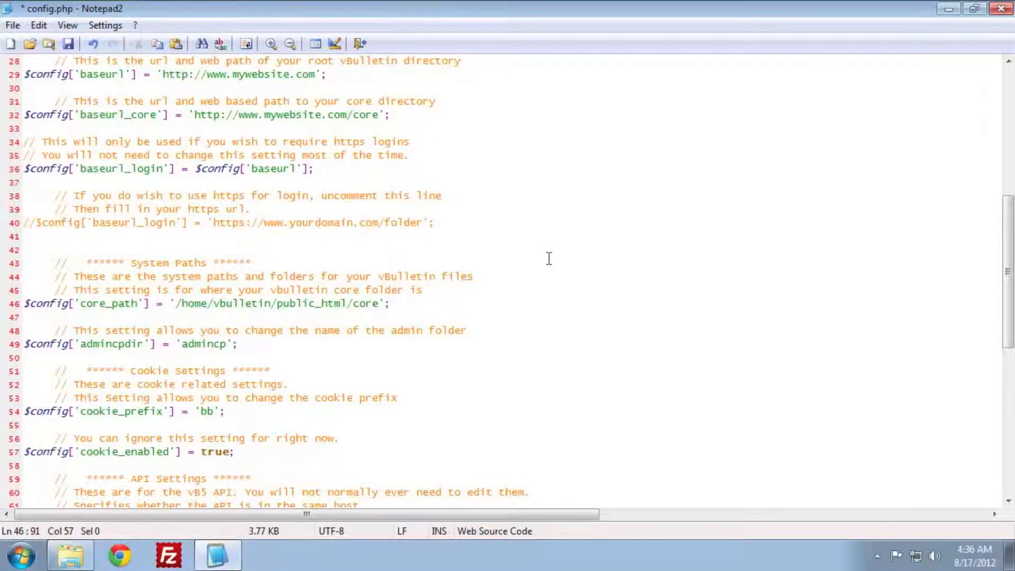
key(ctrl+s)
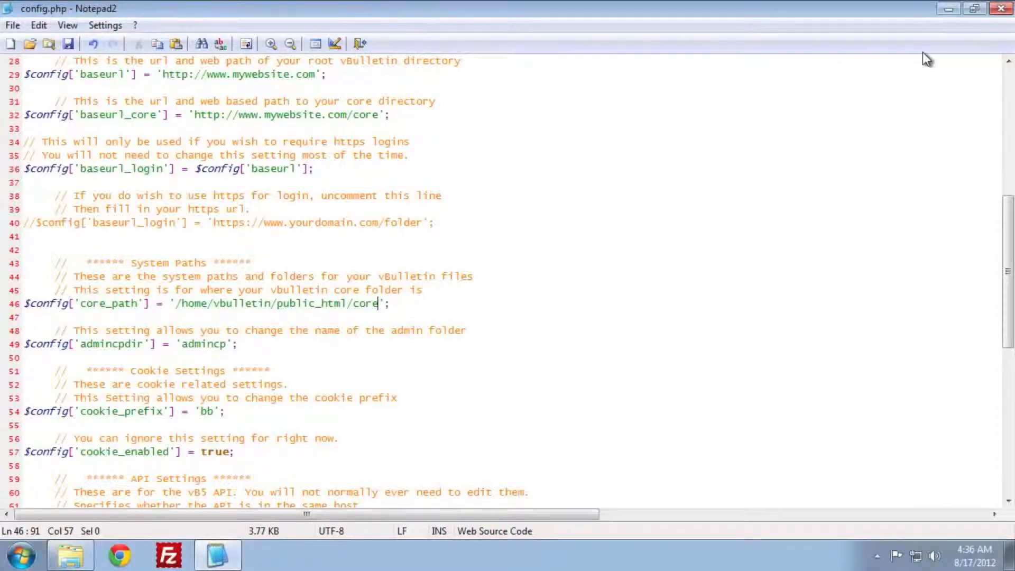
click(998, 19)
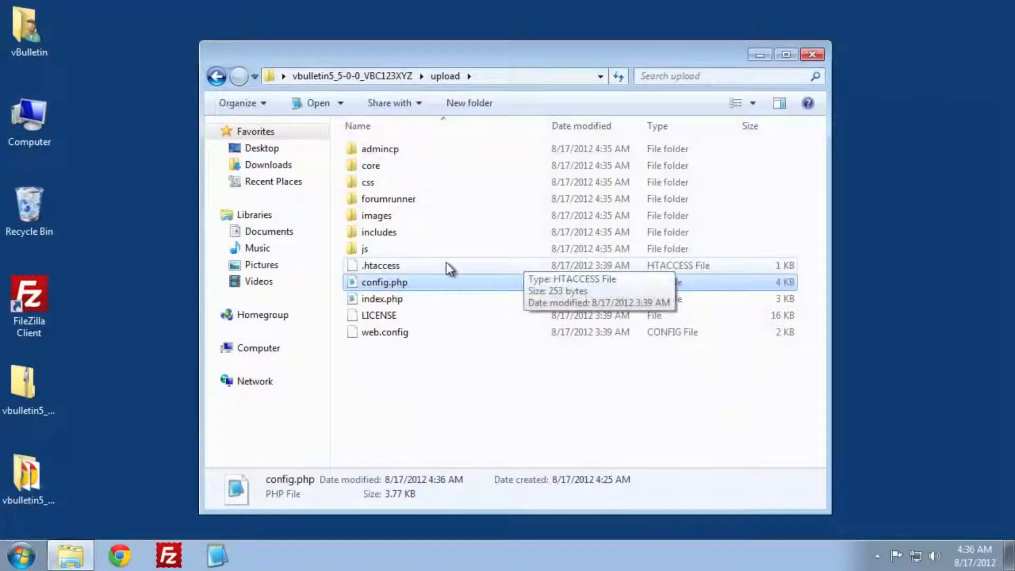
- Go into the upload/core/includes folder
double_click(392, 169)
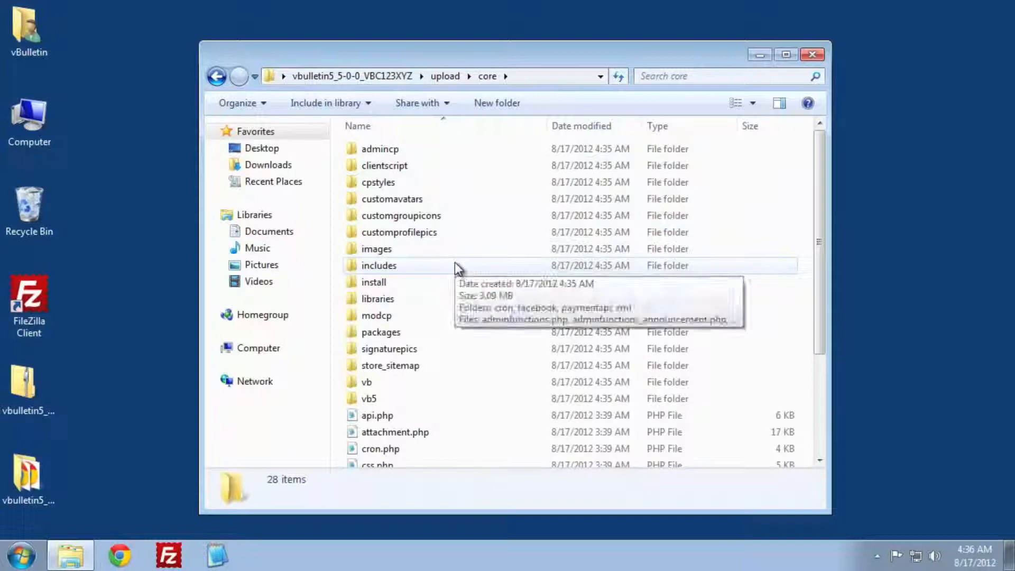
click(402, 269)
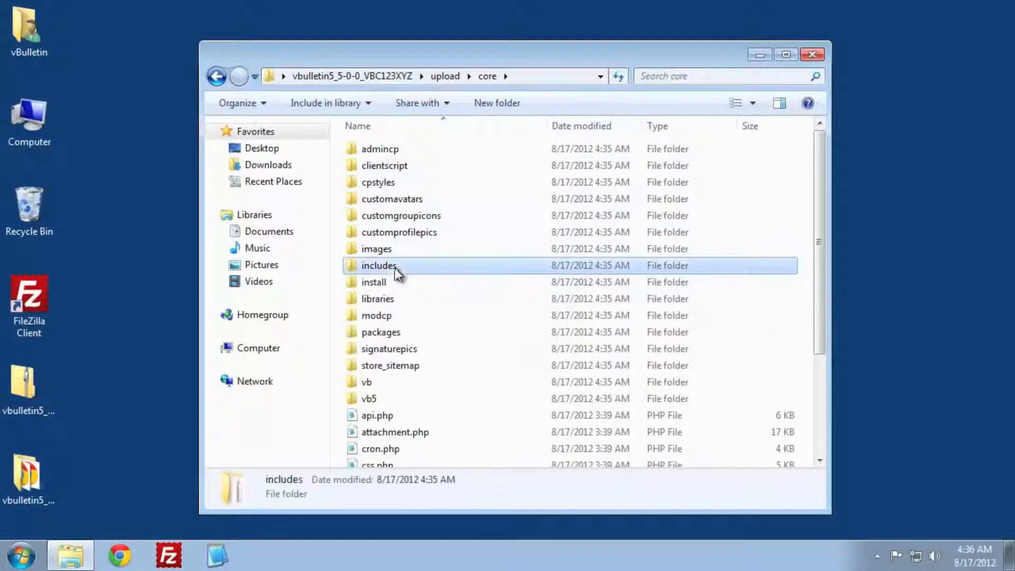
double_click(429, 269)
scroll(555, 283, down, 9)
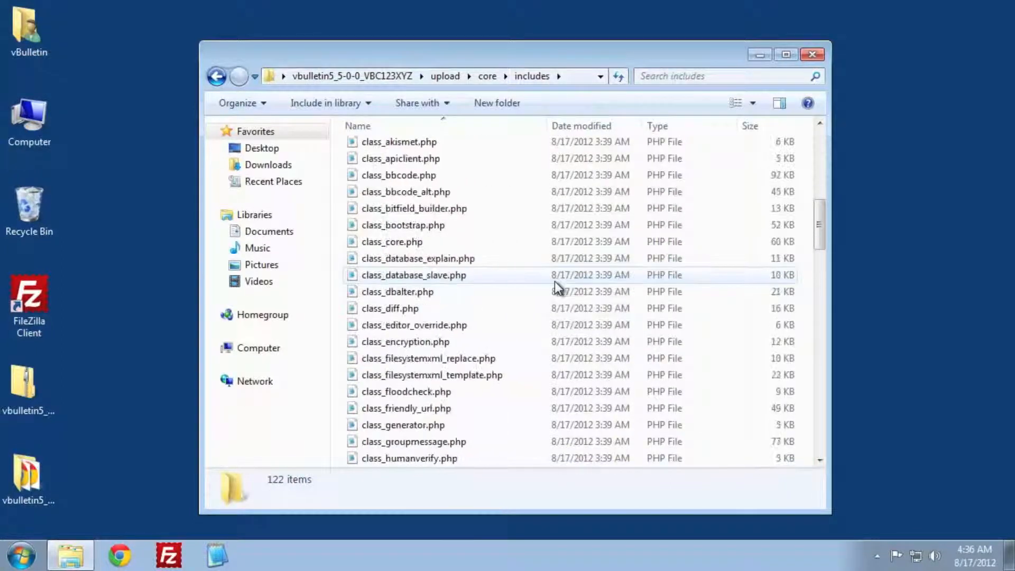
scroll(555, 287, down, 15)
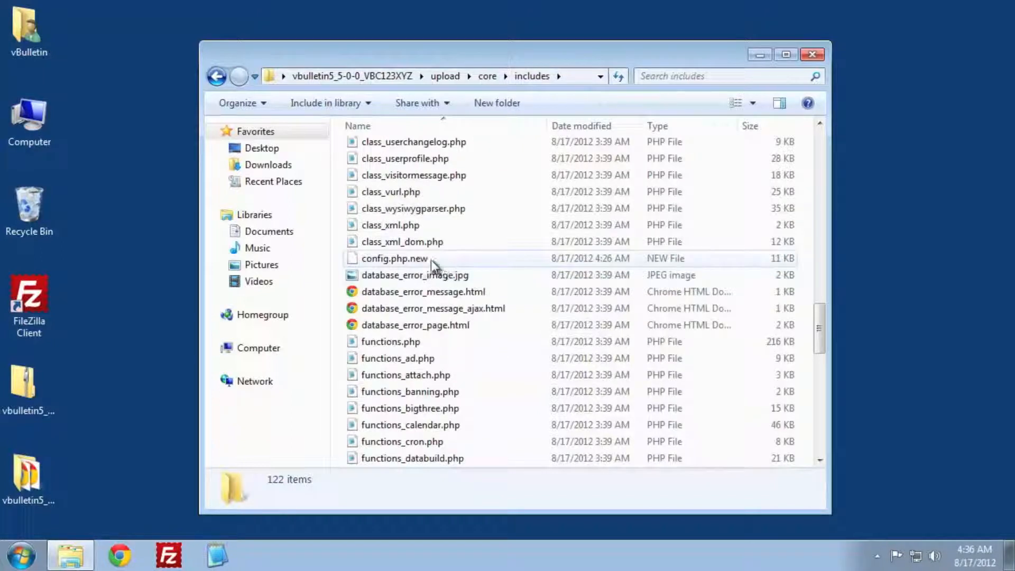
- Rename config.php.new to config.php, confirm the extension change, and open it in Notepad2
right_click(431, 259)
right_click(400, 256)
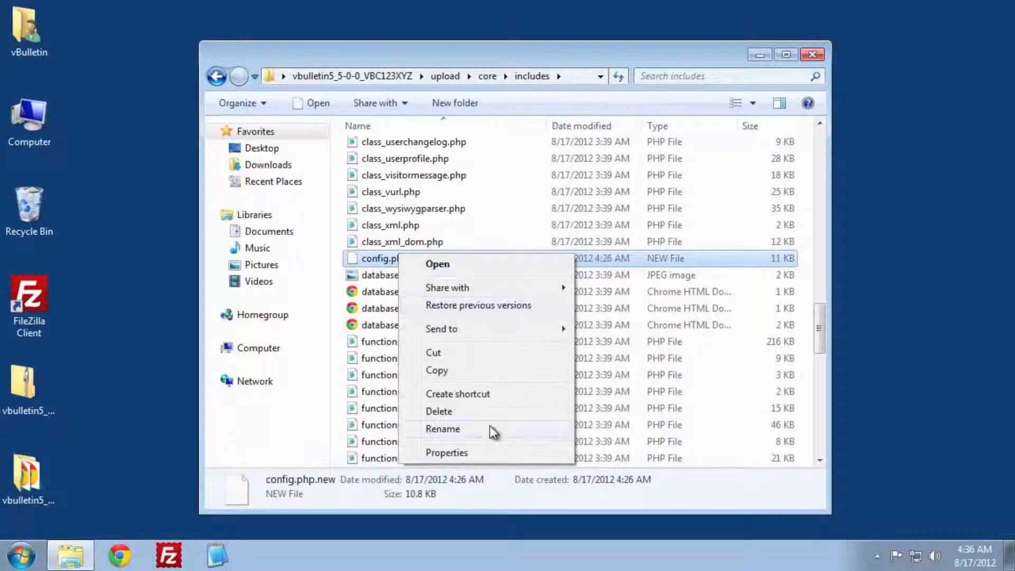
click(443, 428)
key(End)
key(BackSpace)
key(BackSpace)
key(BackSpace)
key(BackSpace)
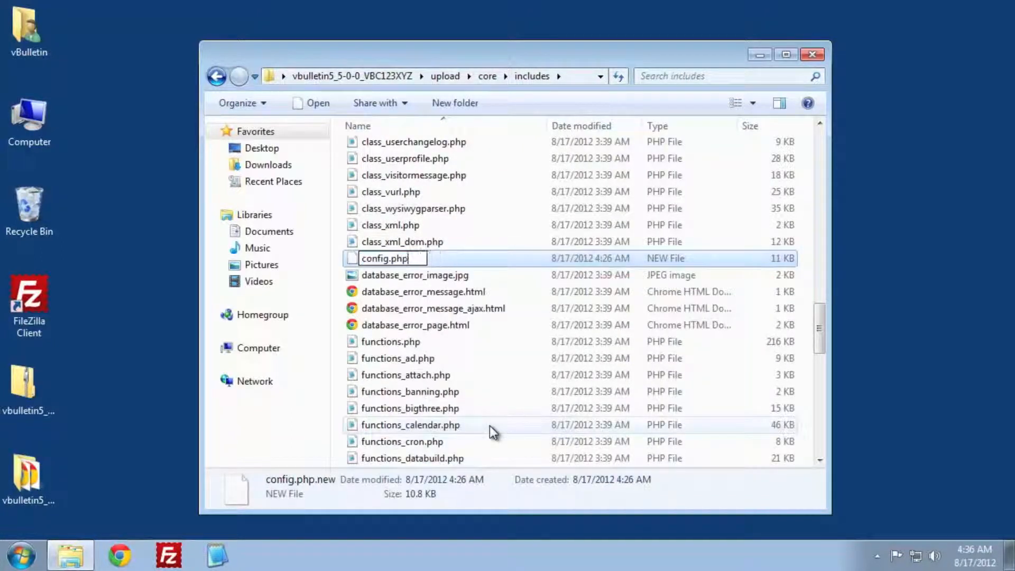
key(Return)
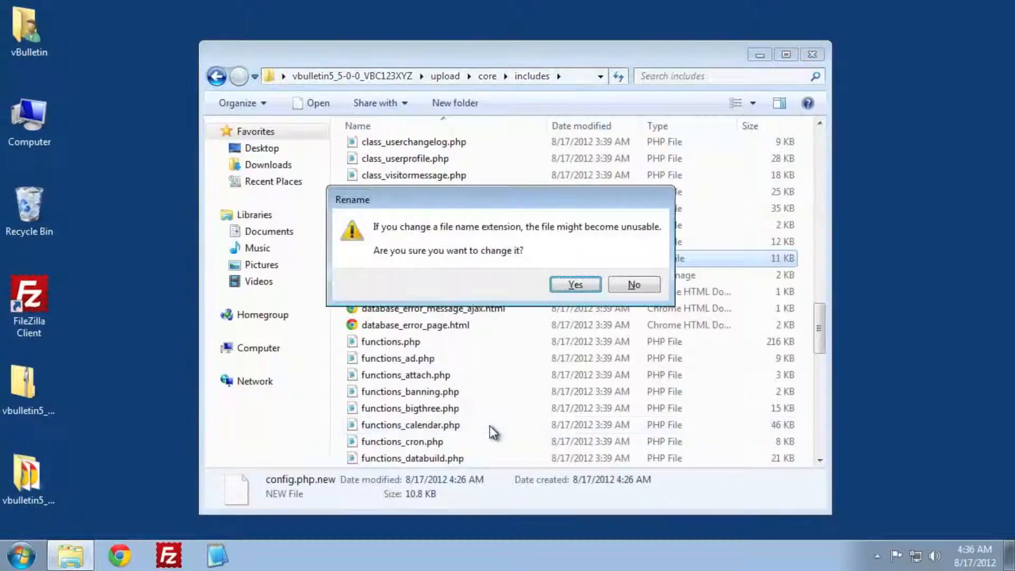
click(576, 284)
double_click(402, 258)
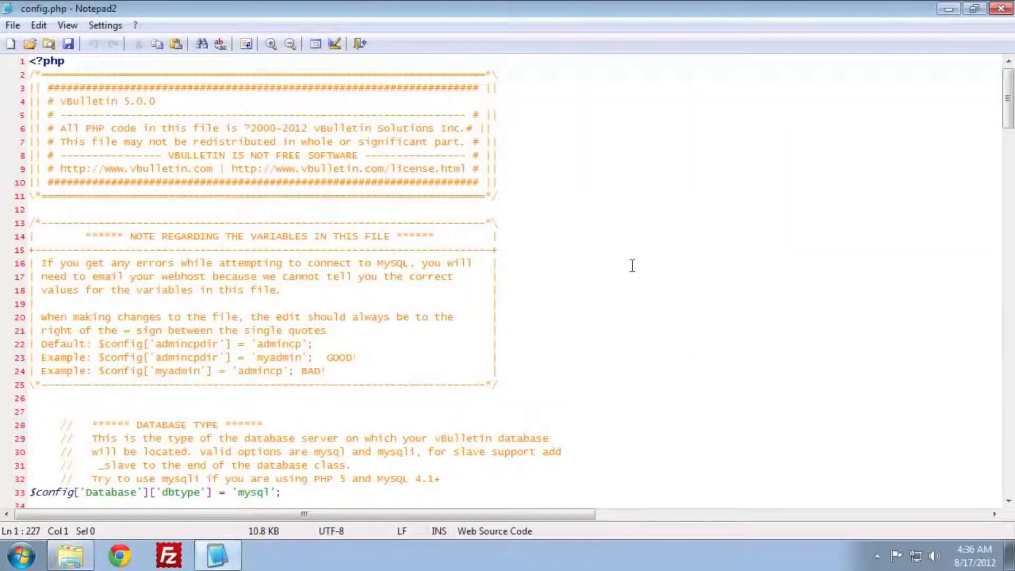
- Set the database name to vbulletin_vb5 and the technical e-mail to the site's webmaster address
scroll(633, 265, down, 9)
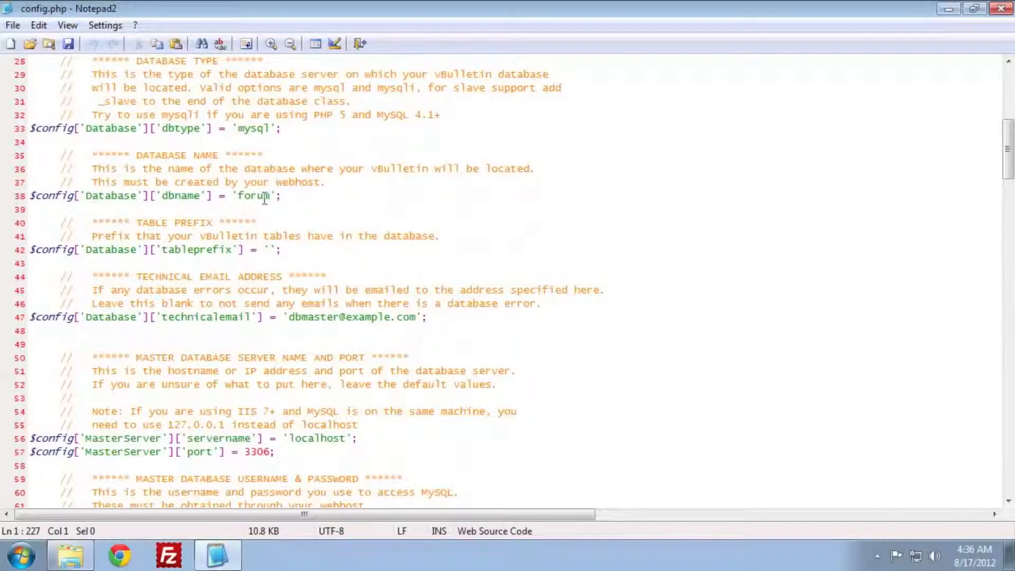
double_click(265, 197)
text(vbulletin_v)
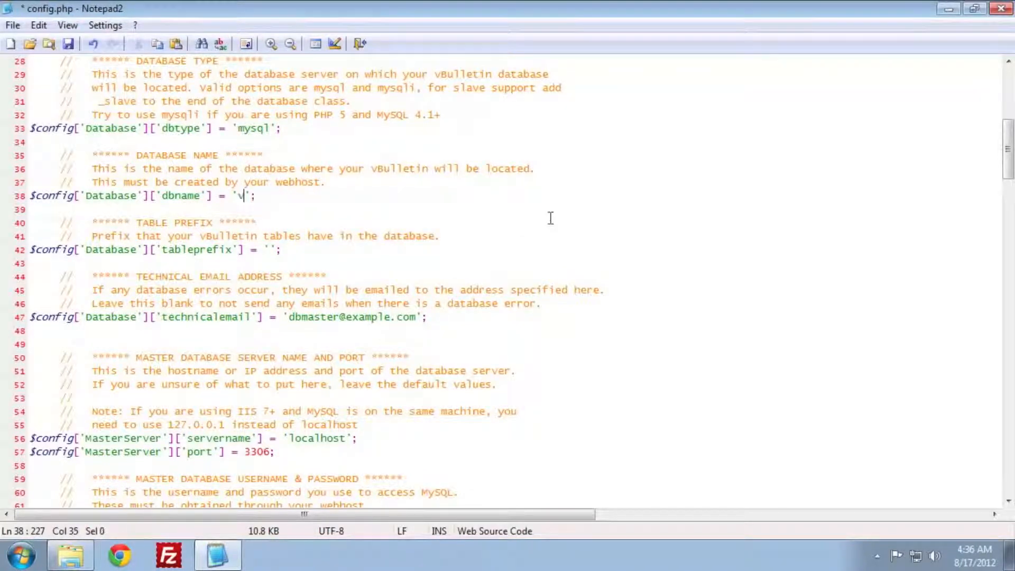
text(b5)
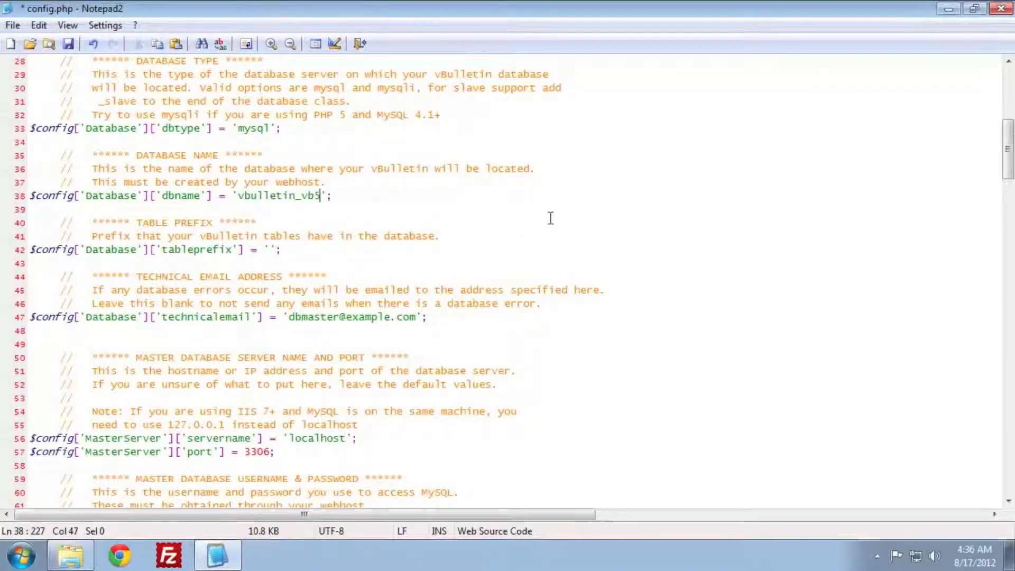
scroll(550, 218, down, 1)
drag(418, 277, 289, 276)
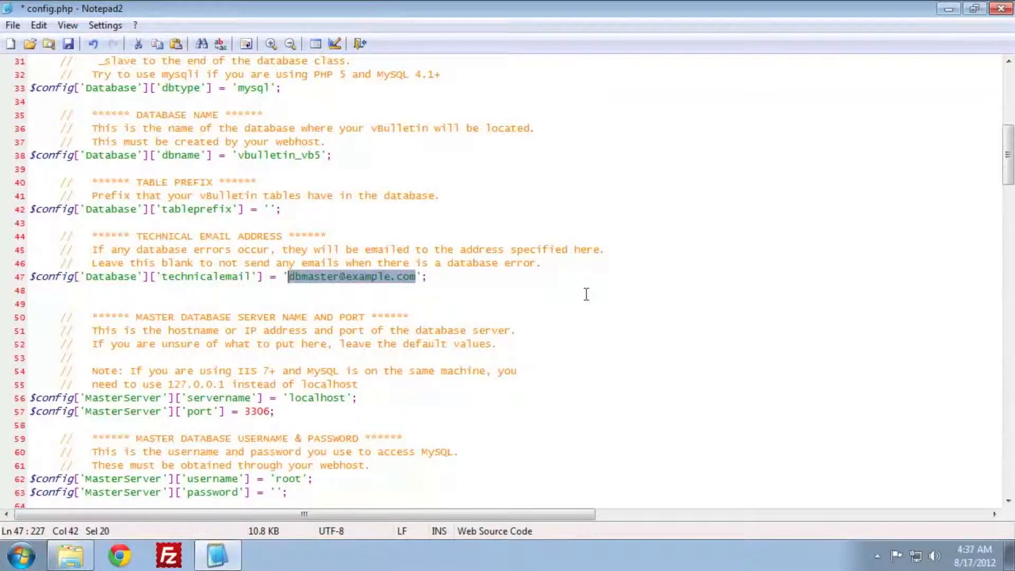
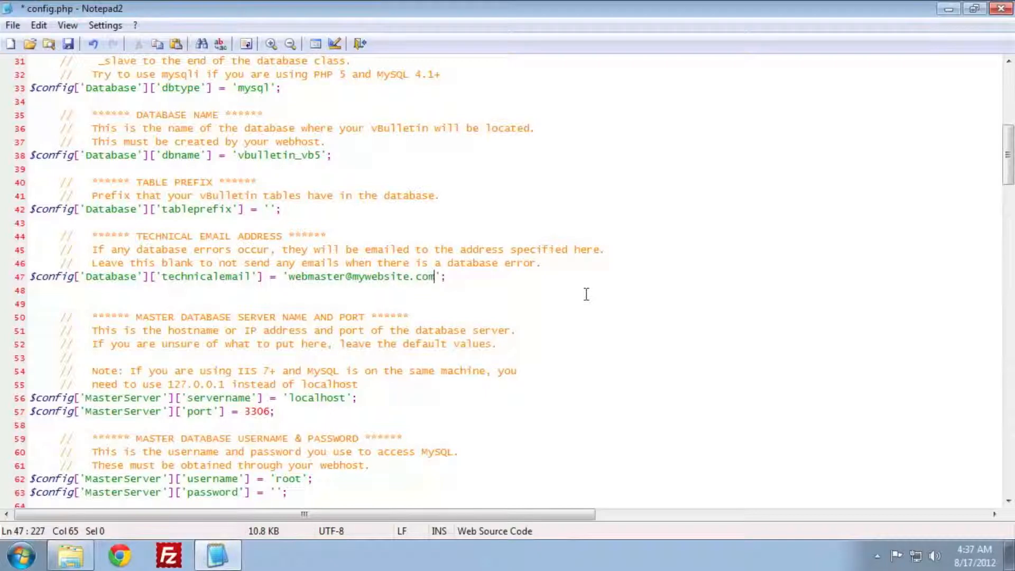
- Replace the MySQL username root with the site's database credentials and save config.php
scroll(581, 296, down, 2)
double_click(288, 398)
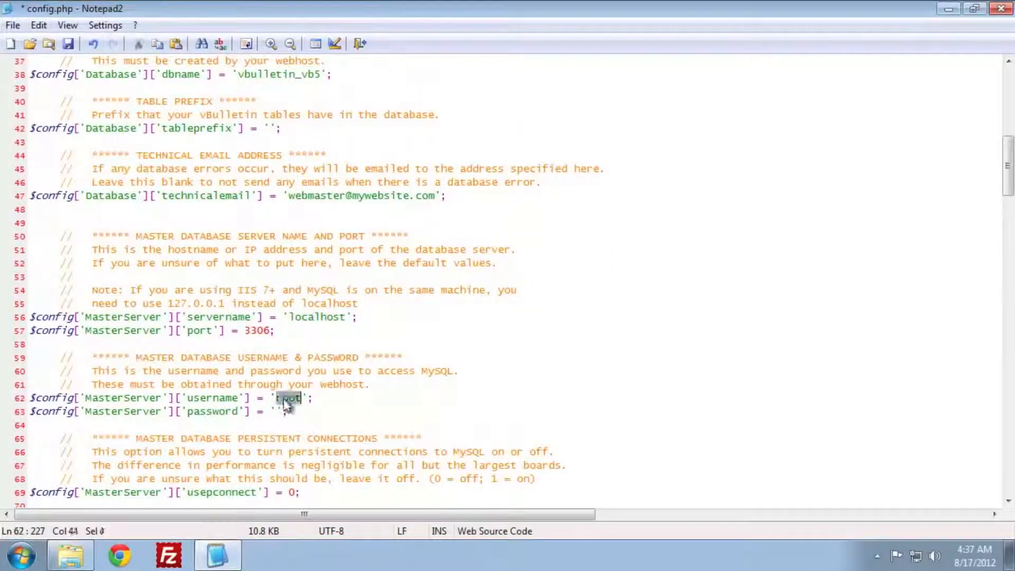
text(vbulletin)
text(password)
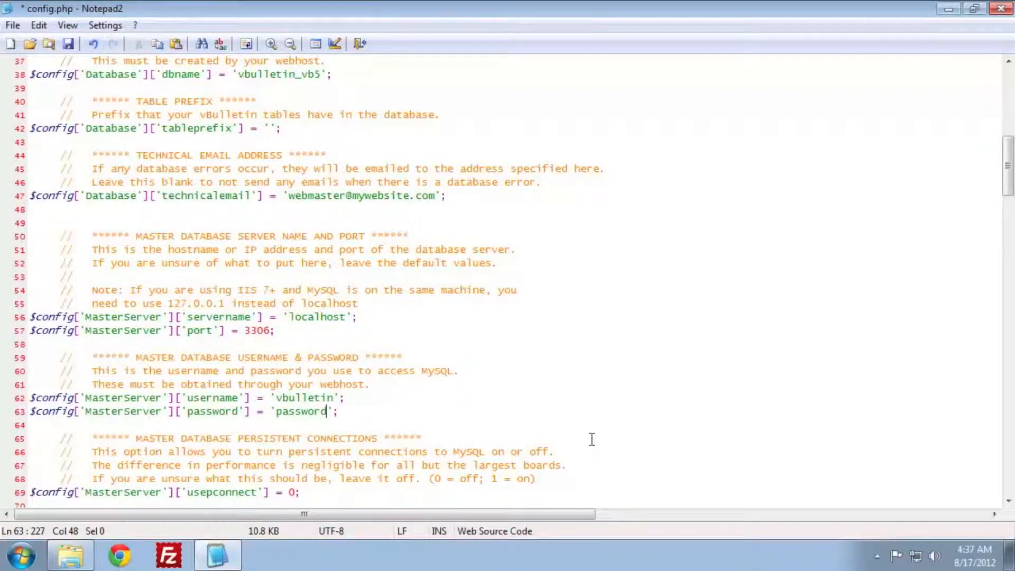
scroll(592, 440, down, 1)
scroll(592, 439, up, 5)
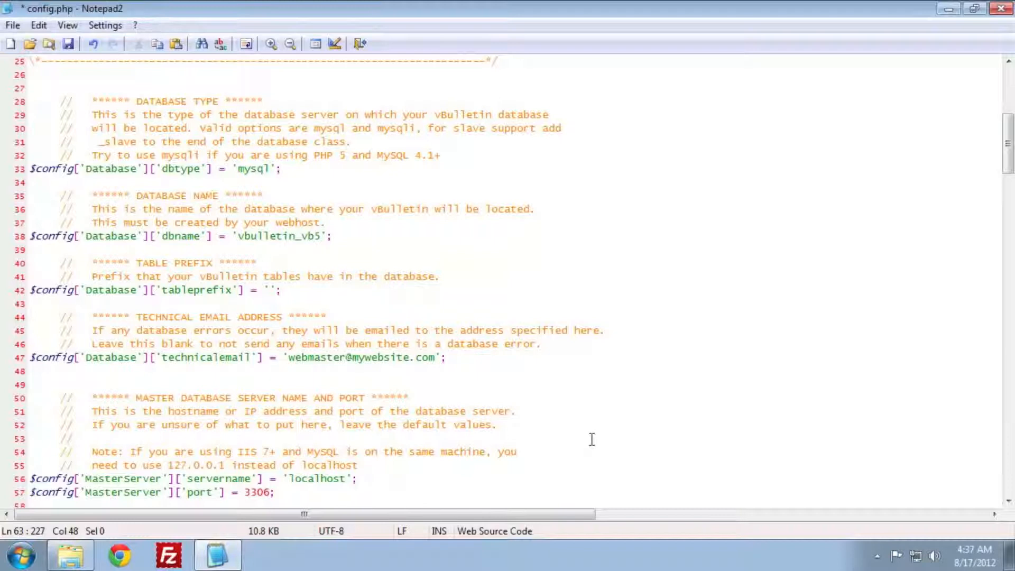
key(ctrl+s)
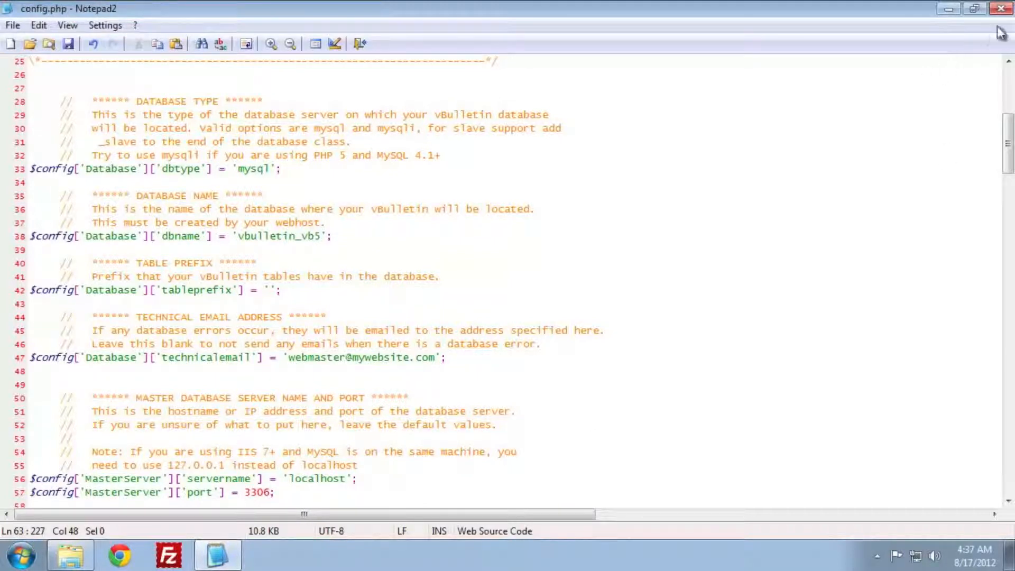
- Close Notepad2, return to the upload folder, move Explorer left and bring up FileZilla
click(1001, 9)
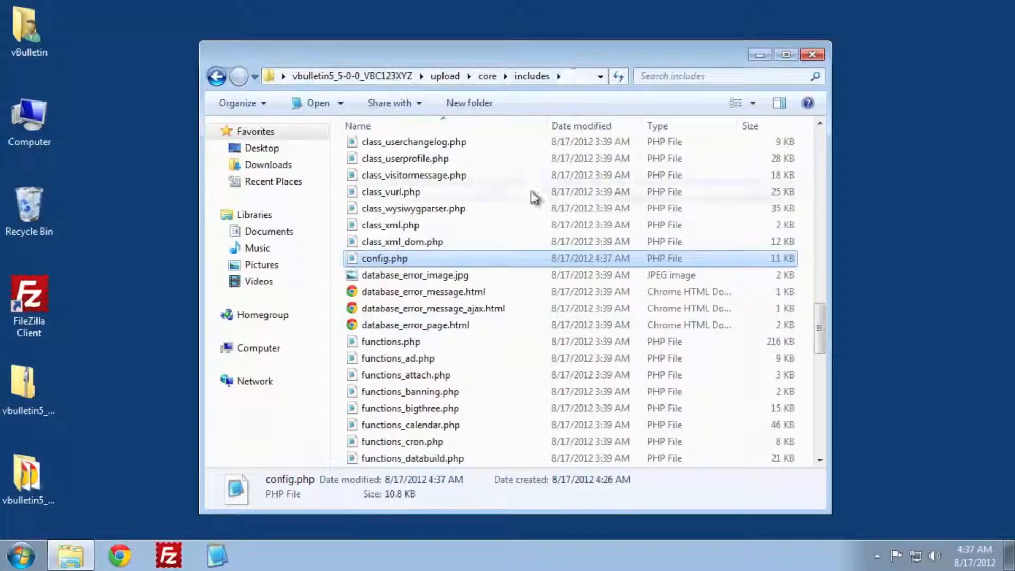
key(BackSpace)
key(BackSpace)
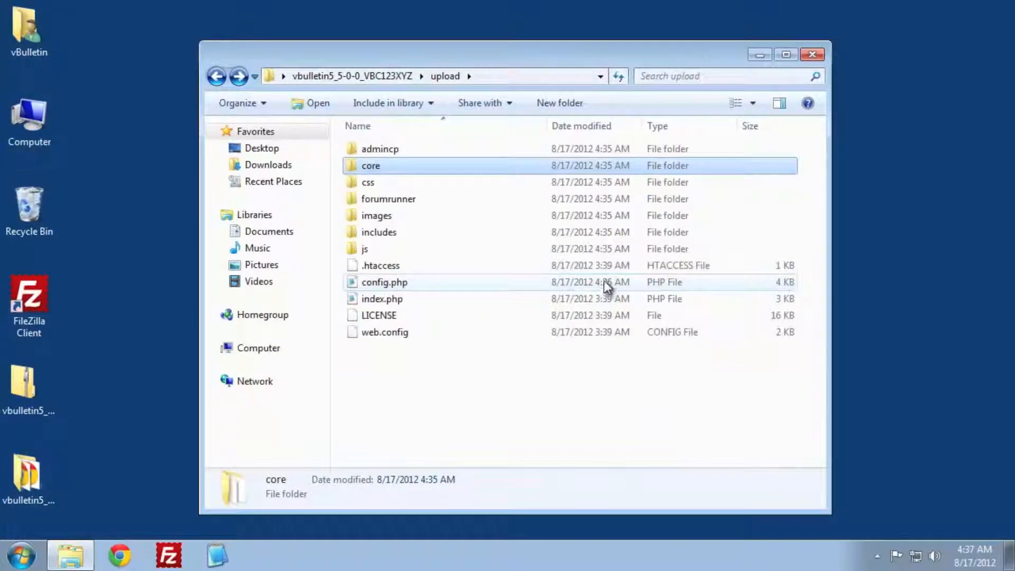
drag(531, 49, 1, 3)
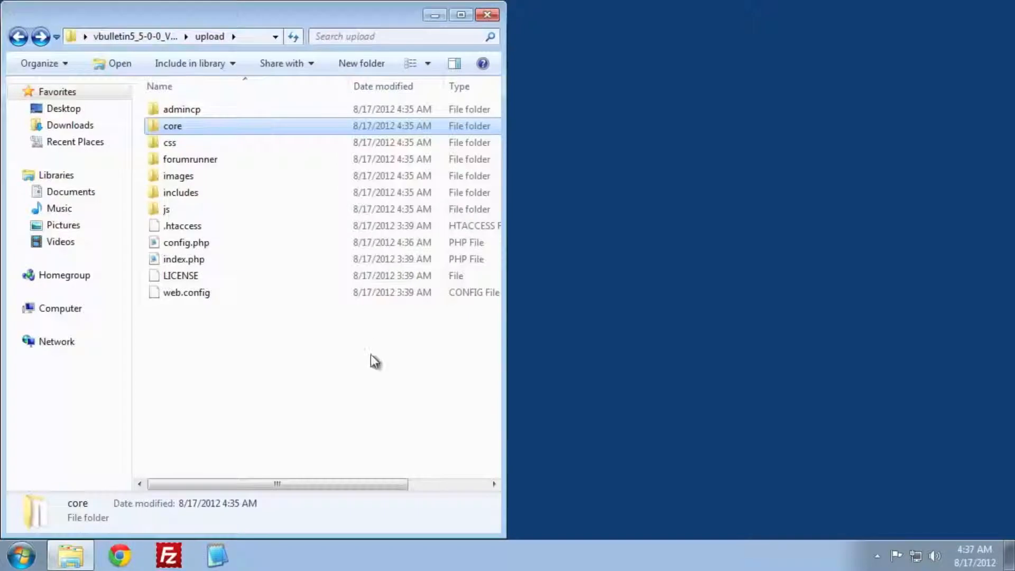
click(167, 556)
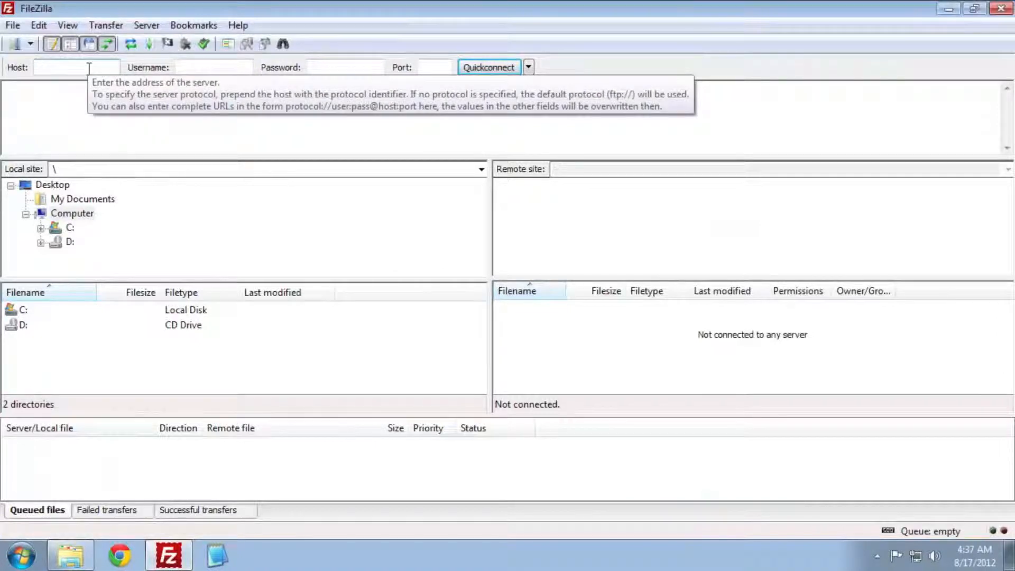
- Quickconnect to mywebsite.com over SFTP on port 22 with the account's username and password
text(mywebs)
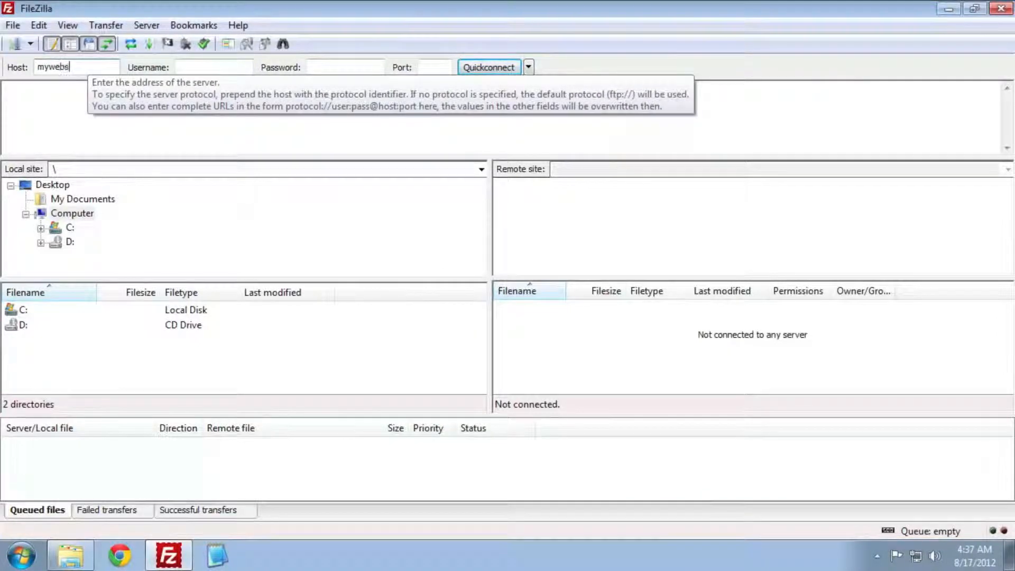
text(ite.com)
key(Tab)
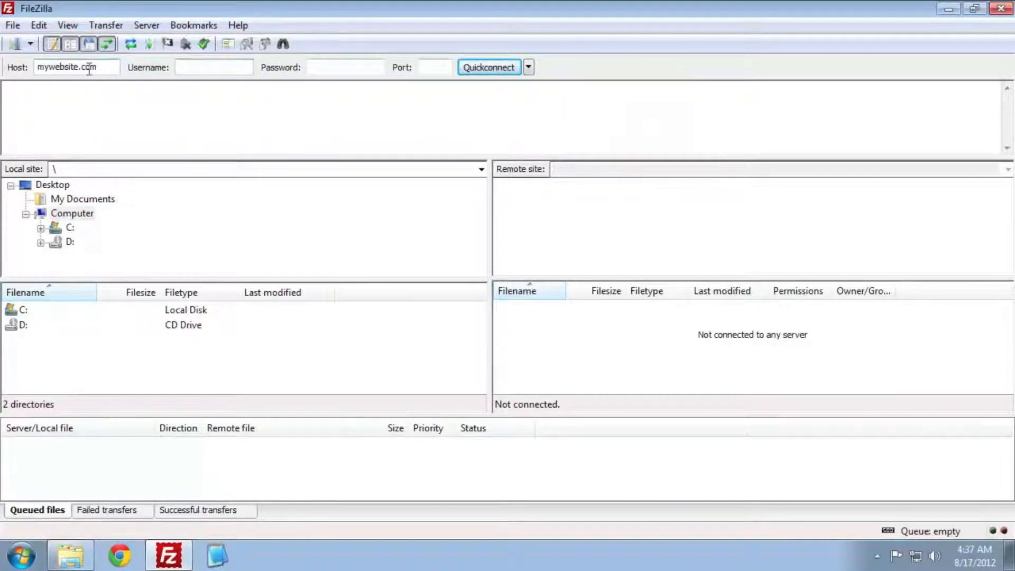
key(Tab)
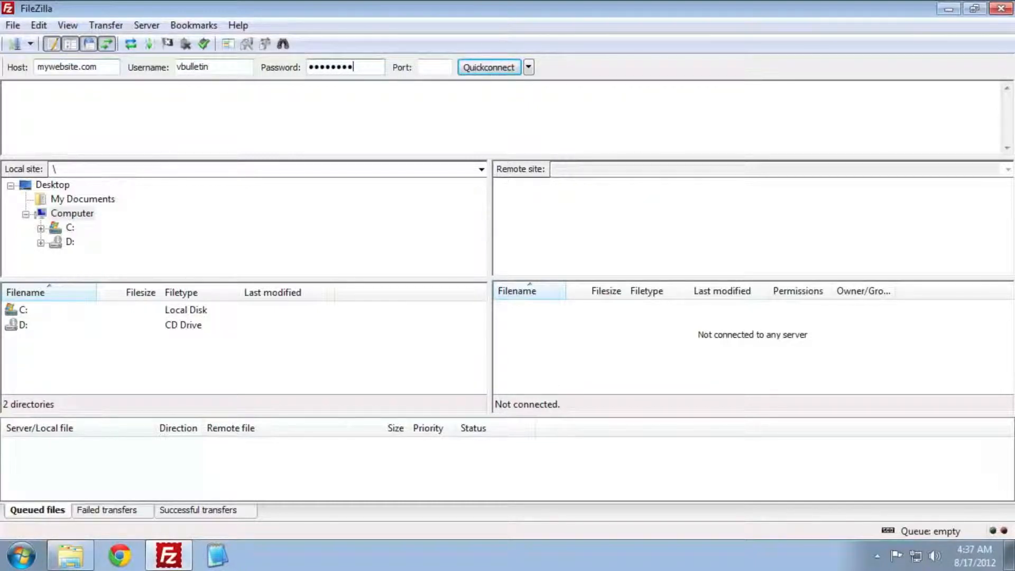
key(Tab)
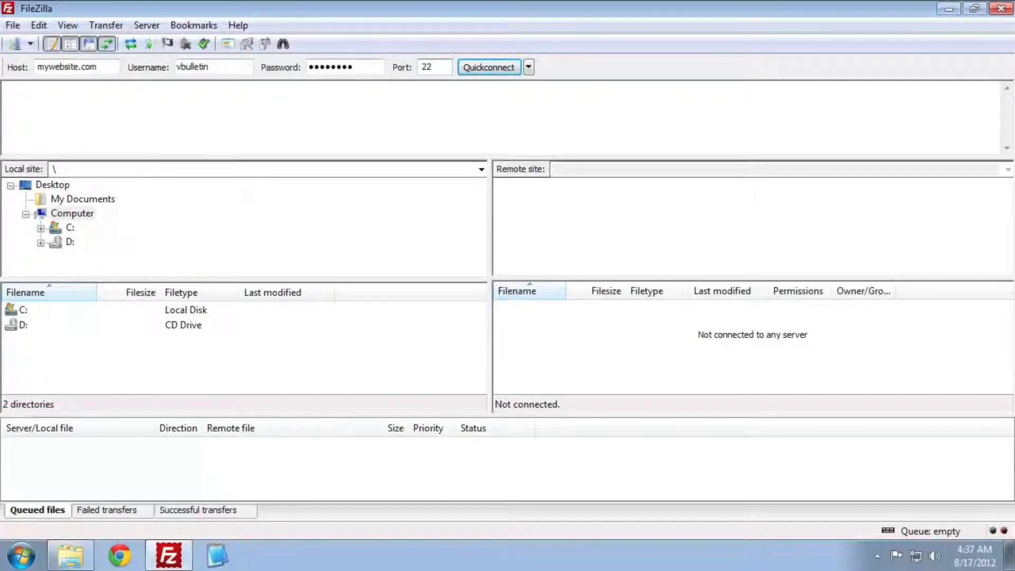
click(489, 67)
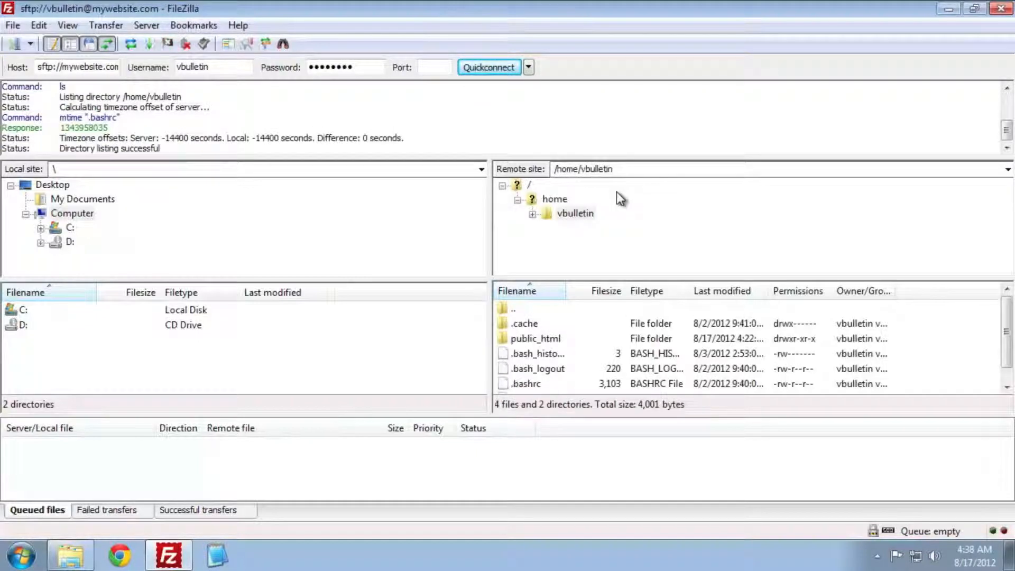
- Upload all 12 items from the local upload folder into remote public_html (3238 transfers)
double_click(556, 341)
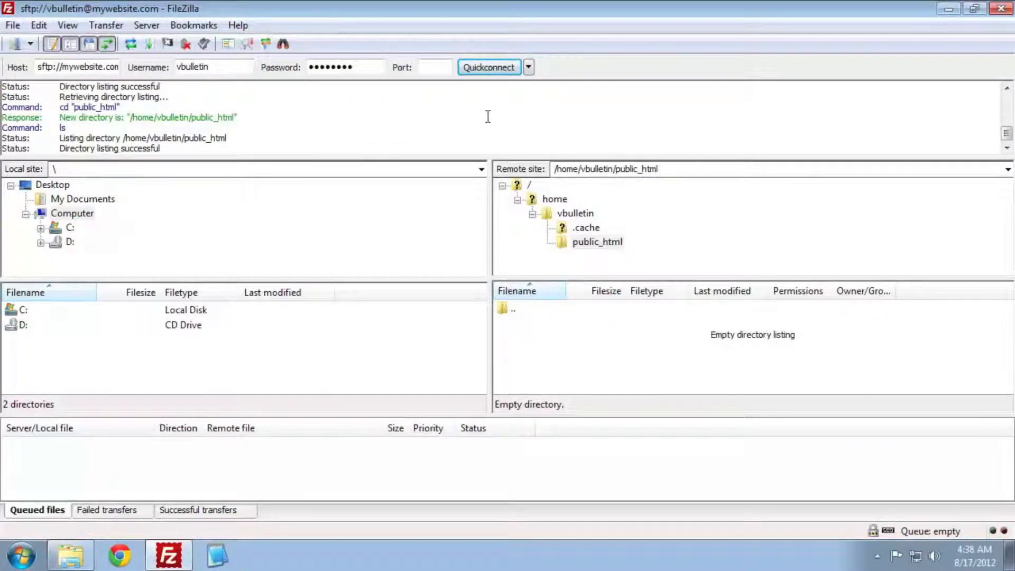
drag(469, 11, 1013, 4)
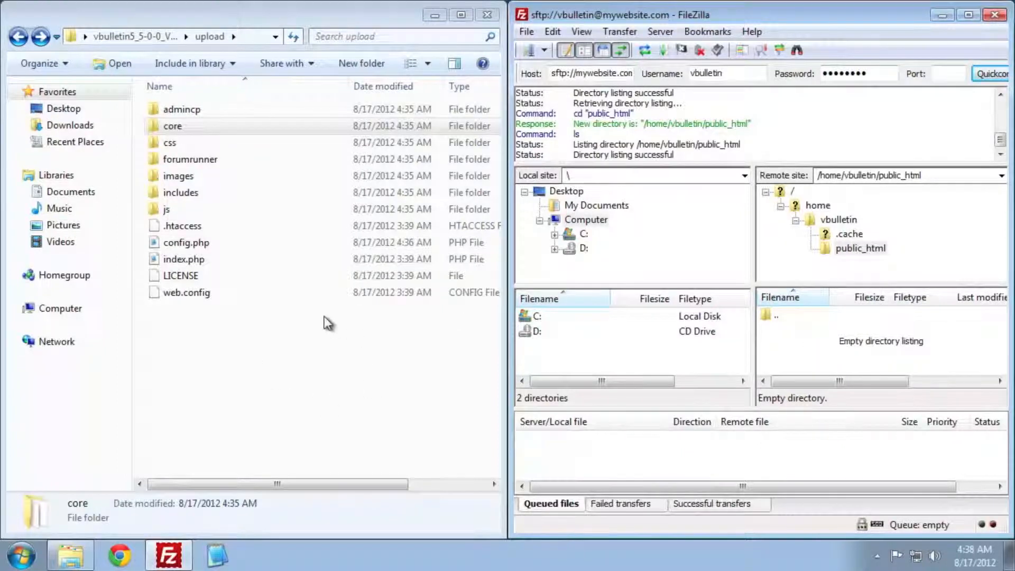
drag(275, 397, 811, 346)
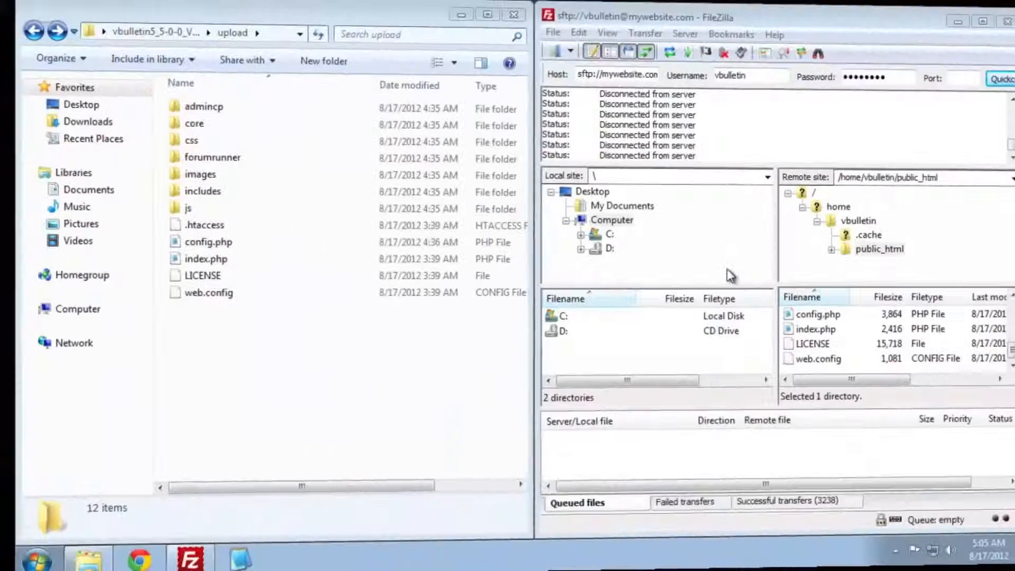
click(728, 270)
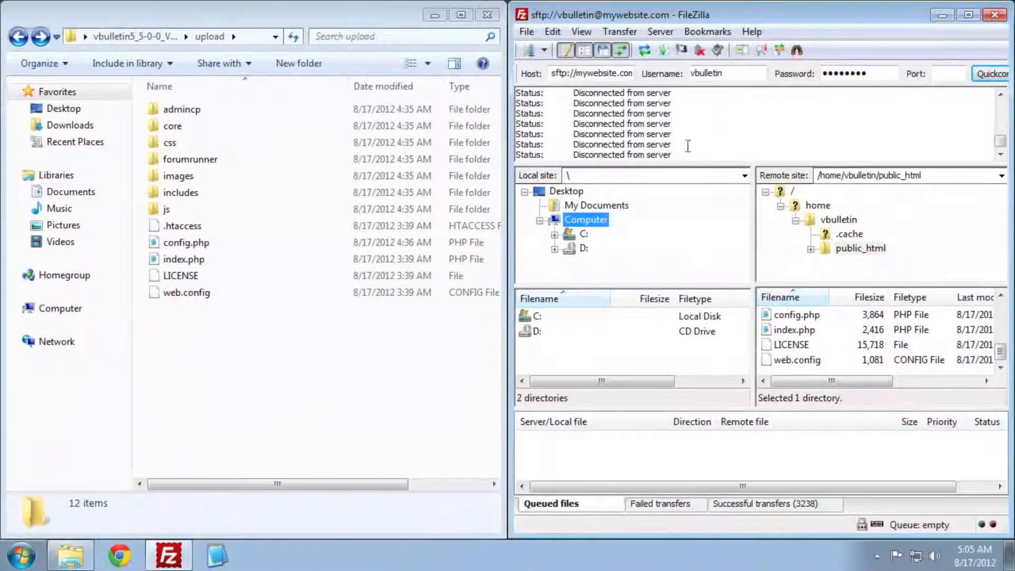
- Load mywebsite.com/core/install/install.php in Chrome and submit the vBulletin customer number
click(124, 555)
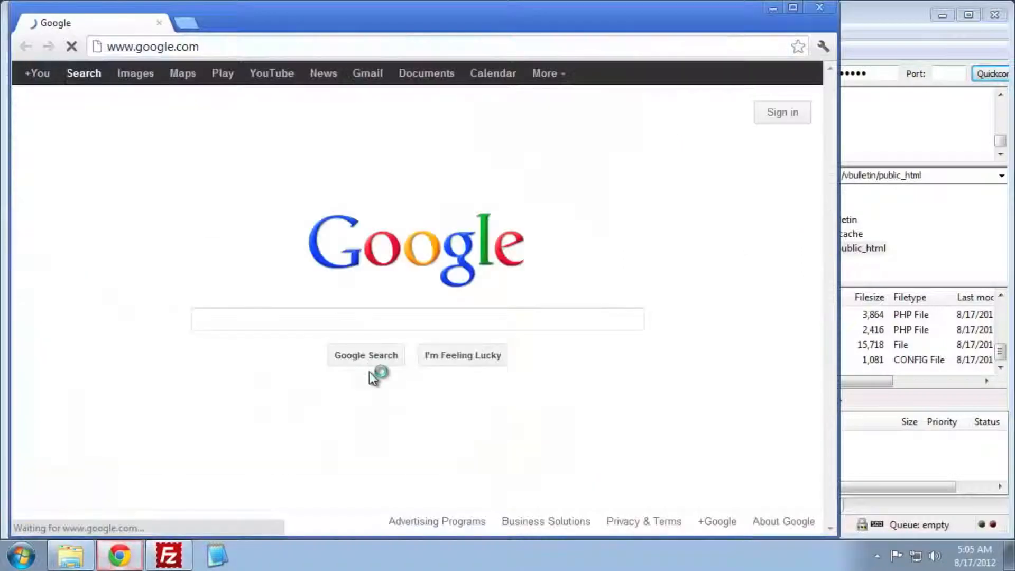
click(382, 48)
right_click(383, 48)
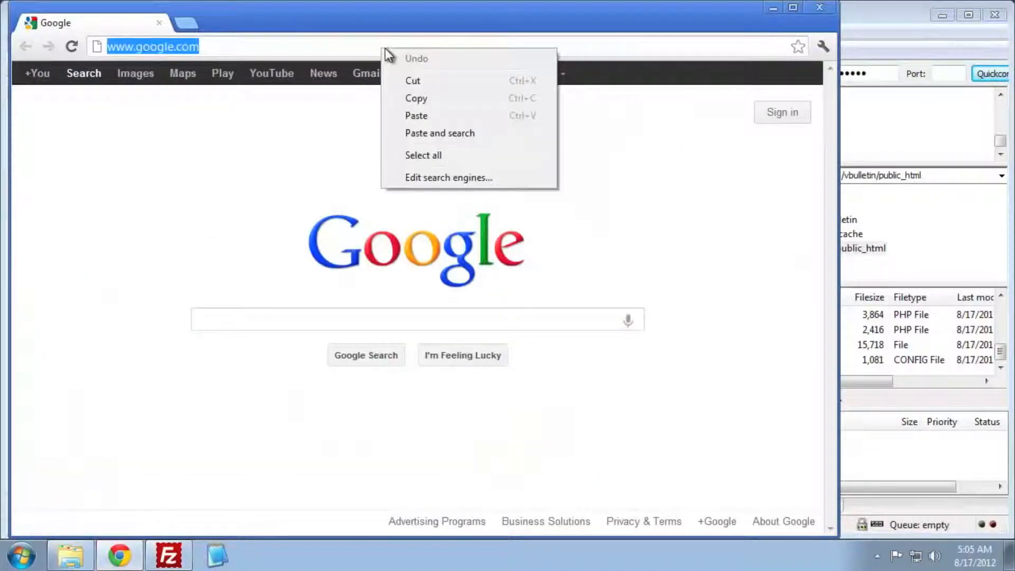
click(526, 122)
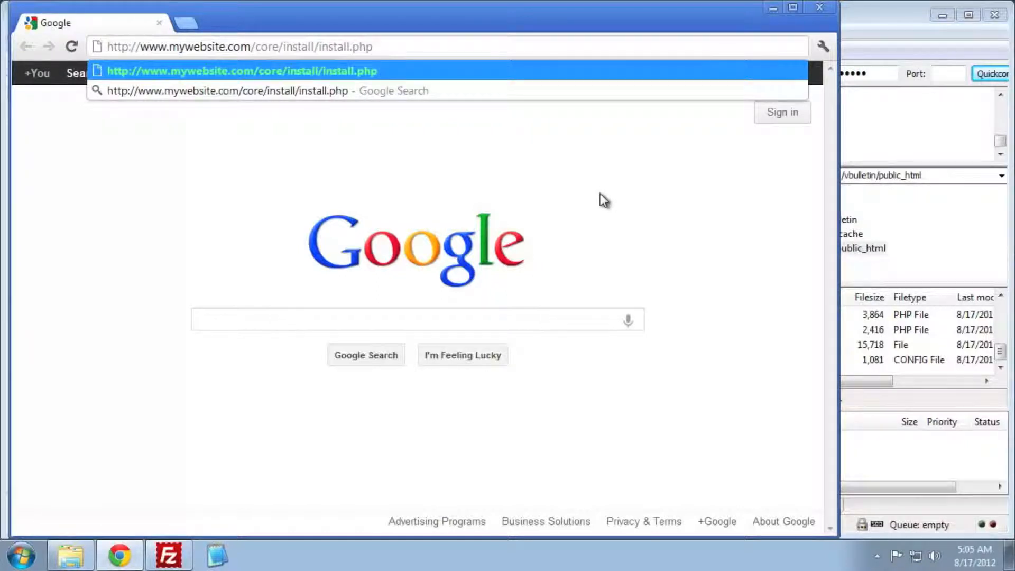
key(Return)
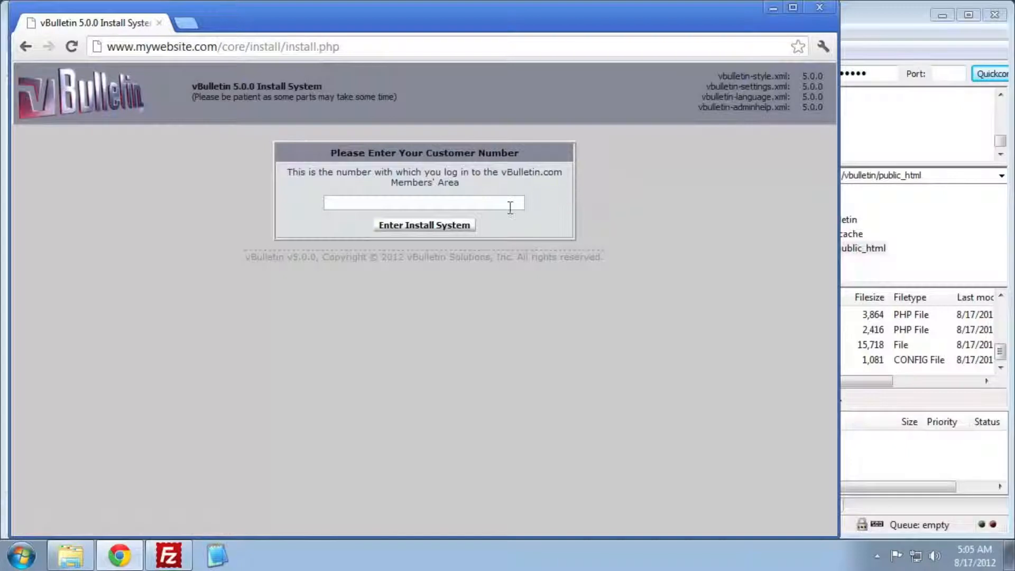
click(510, 208)
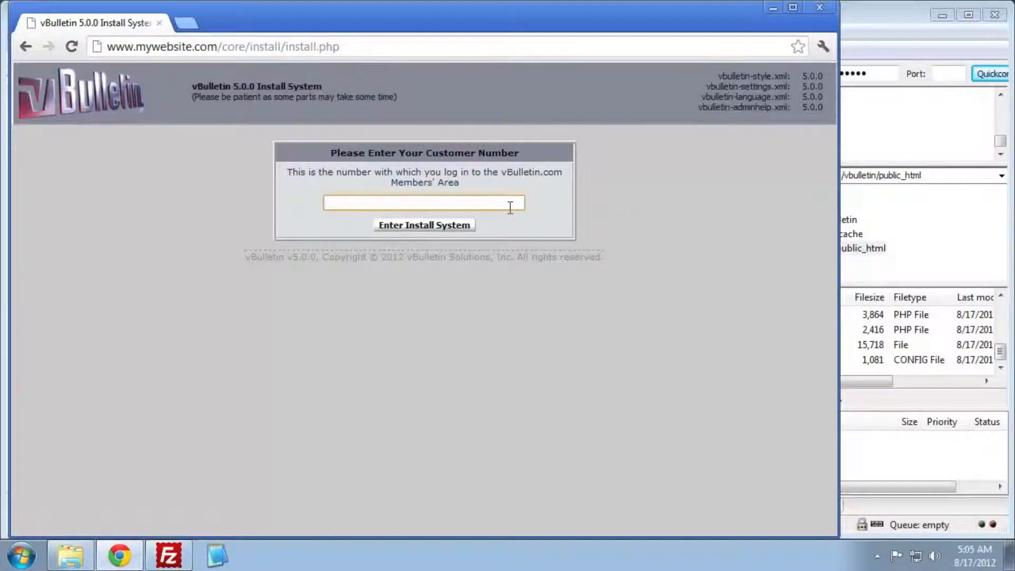
text(v1a2b3c4d5e6)
key(Return)
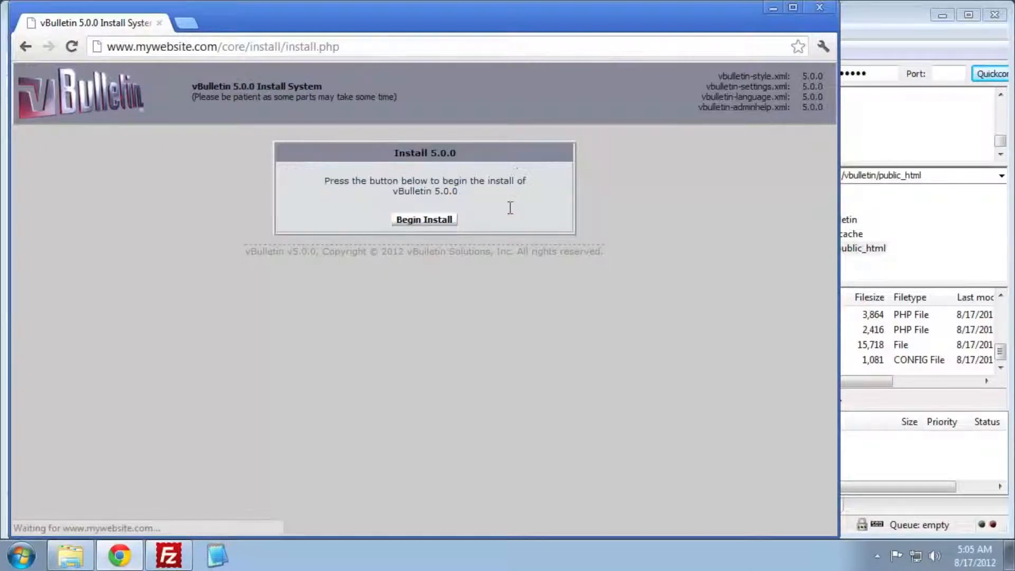
- Begin the vBulletin 5.0.0 installation and show the detailed progress log
click(438, 221)
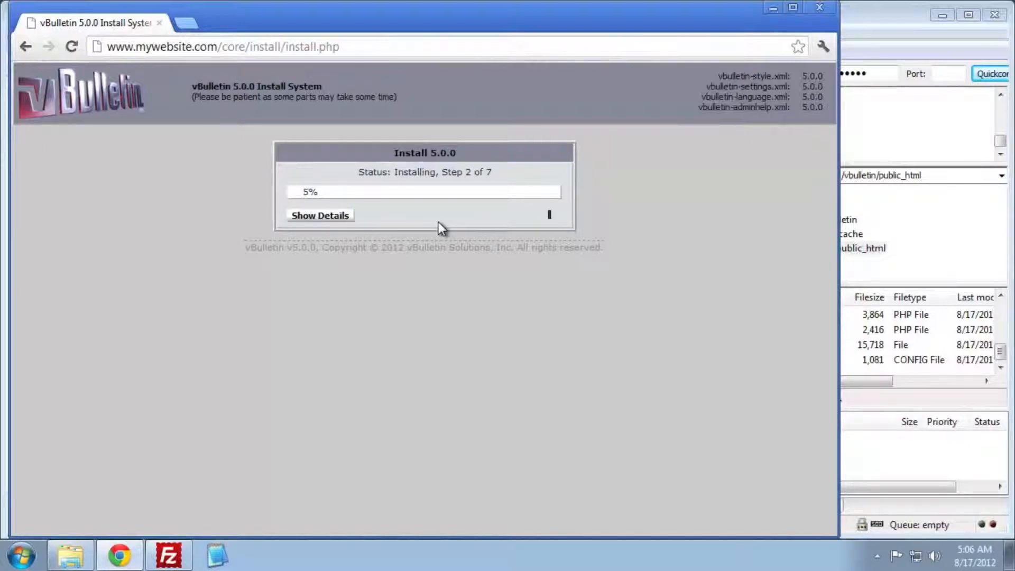
click(329, 217)
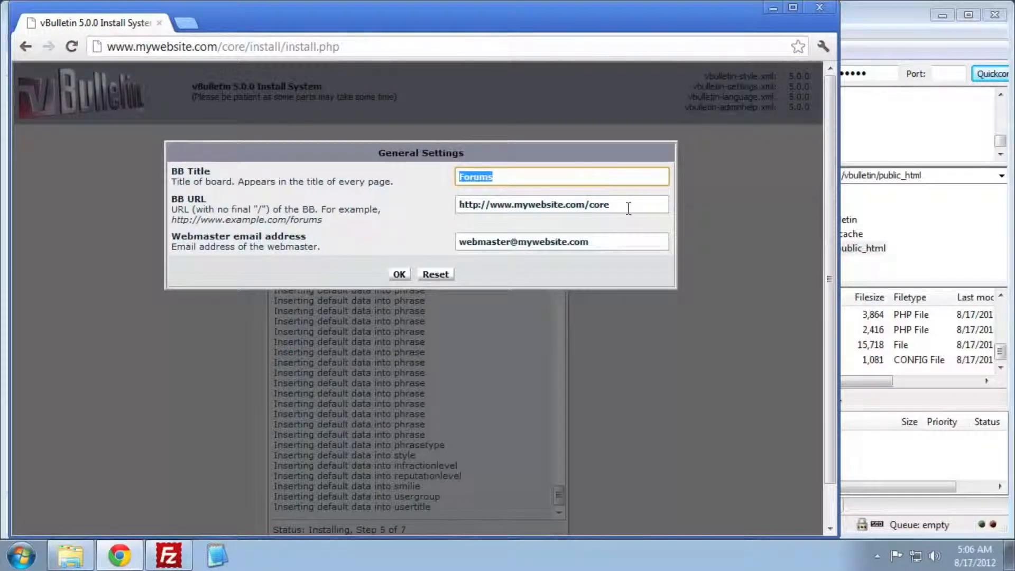
- Change the BB Title from 'Forums' to 'MyWebsite.com' and save the general settings
drag(629, 208, 421, 206)
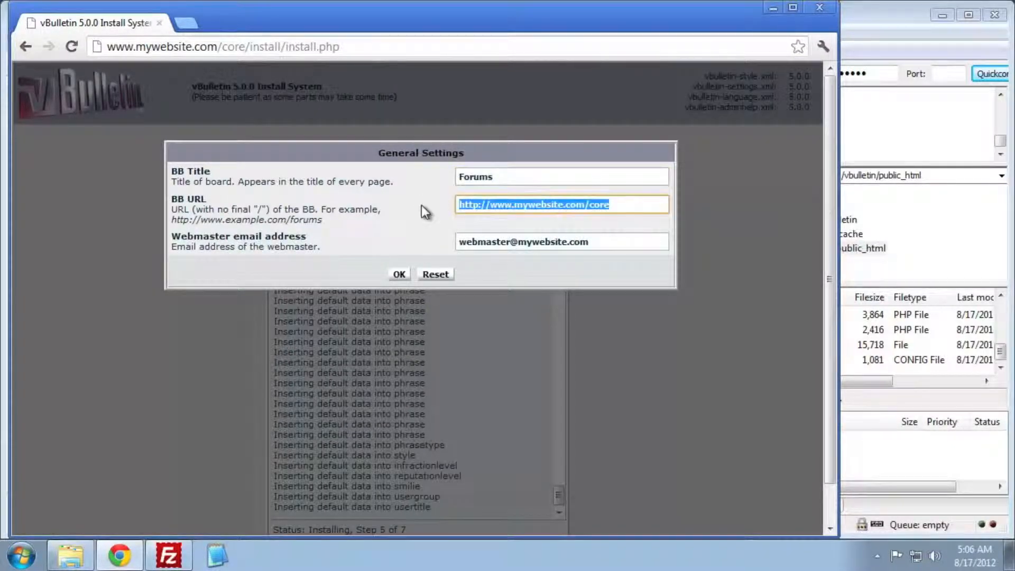
drag(613, 244, 455, 245)
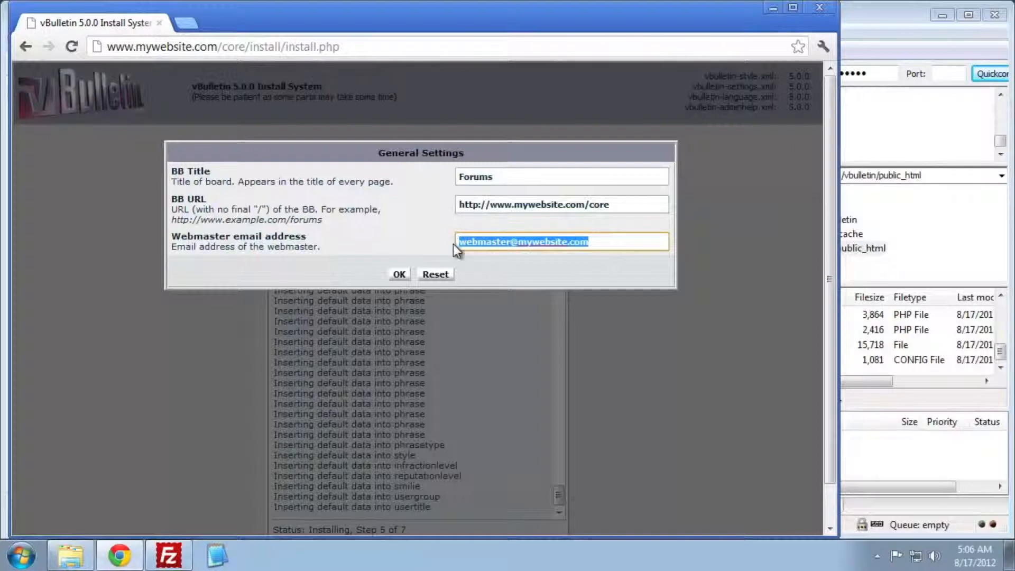
drag(526, 182, 431, 182)
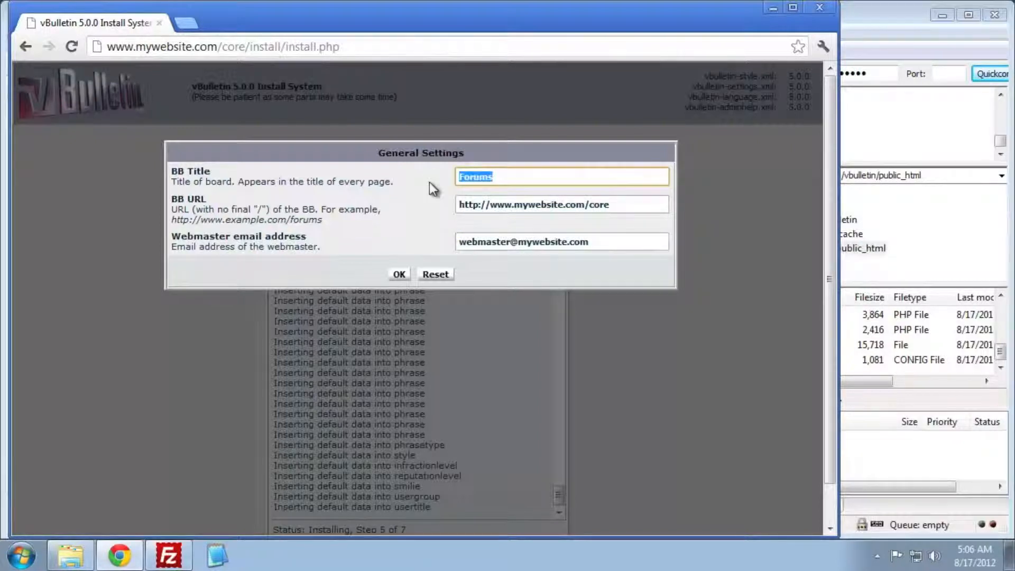
text(MyWebsite.c)
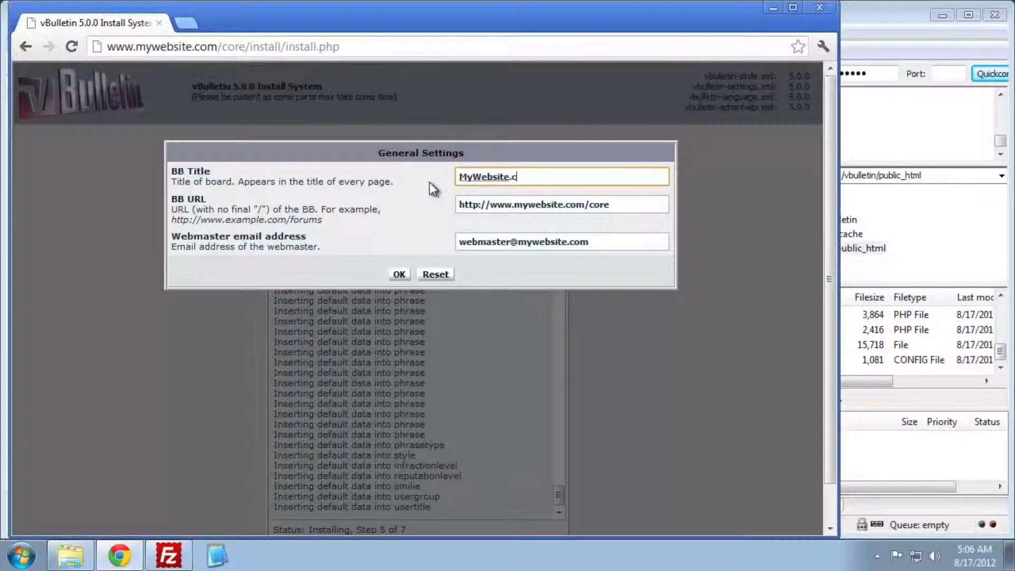
text(om)
click(400, 274)
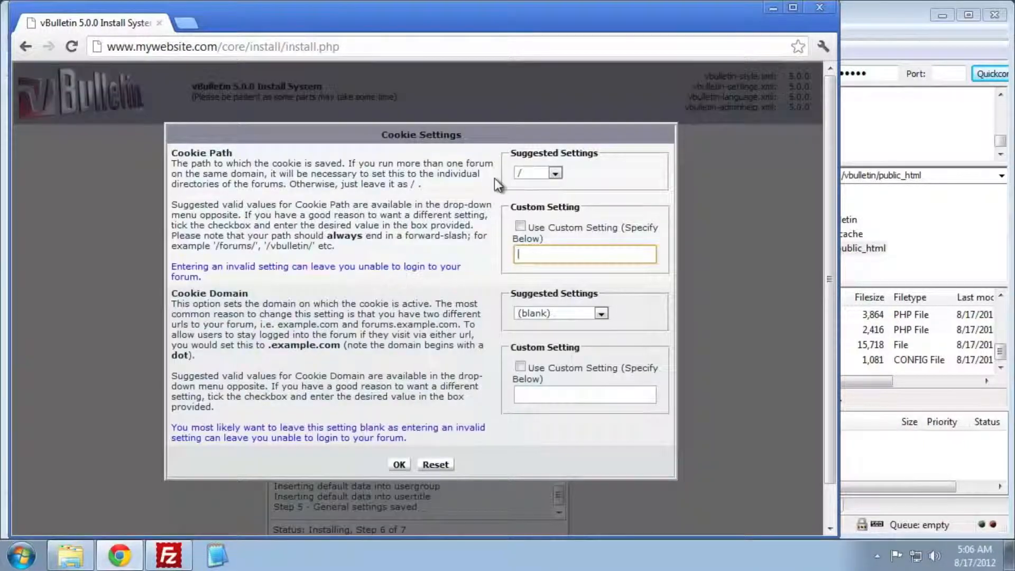
- Keep the default cookie settings and create the 'Administrator' account with a password and e-mail address
click(400, 464)
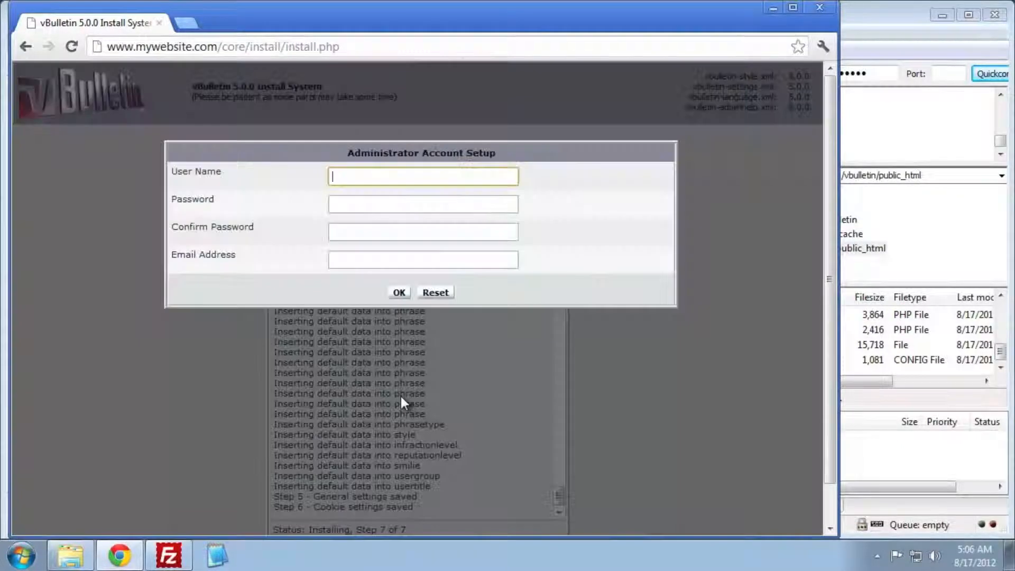
text(Administ)
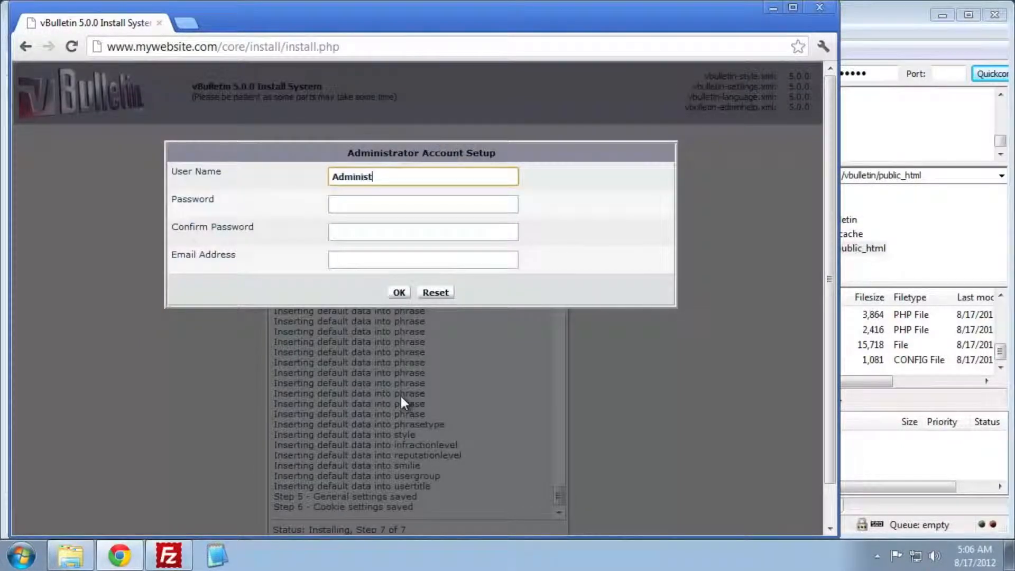
text(rator)
key(Tab)
text(••••)
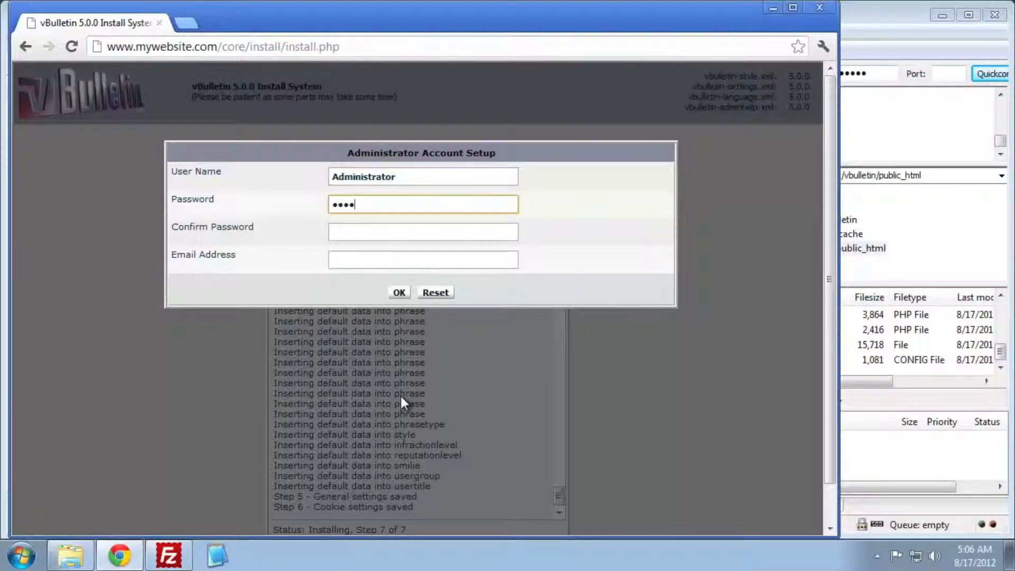
text(••••)
key(Tab)
text(•••••••)
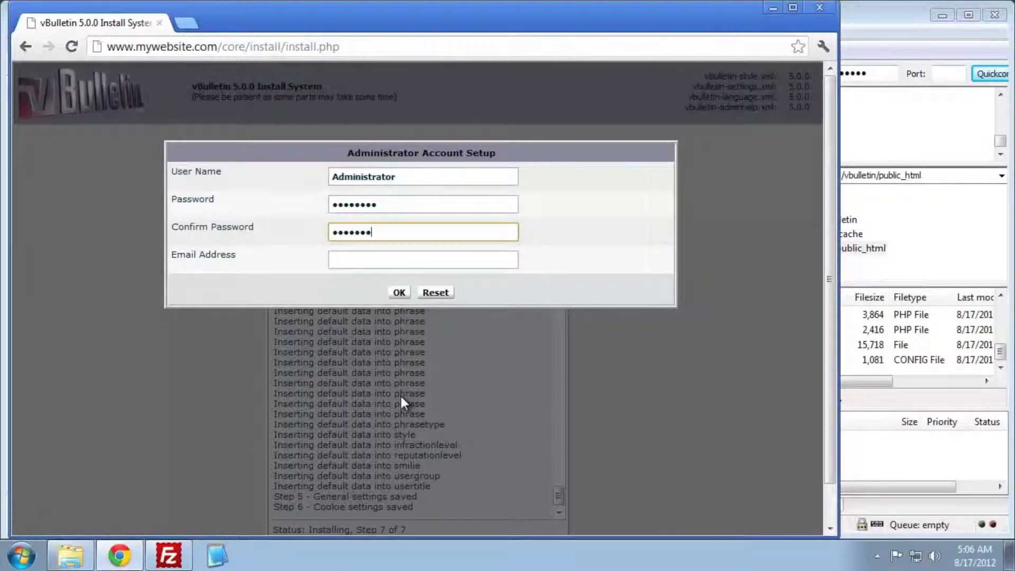
text(•)
key(Tab)
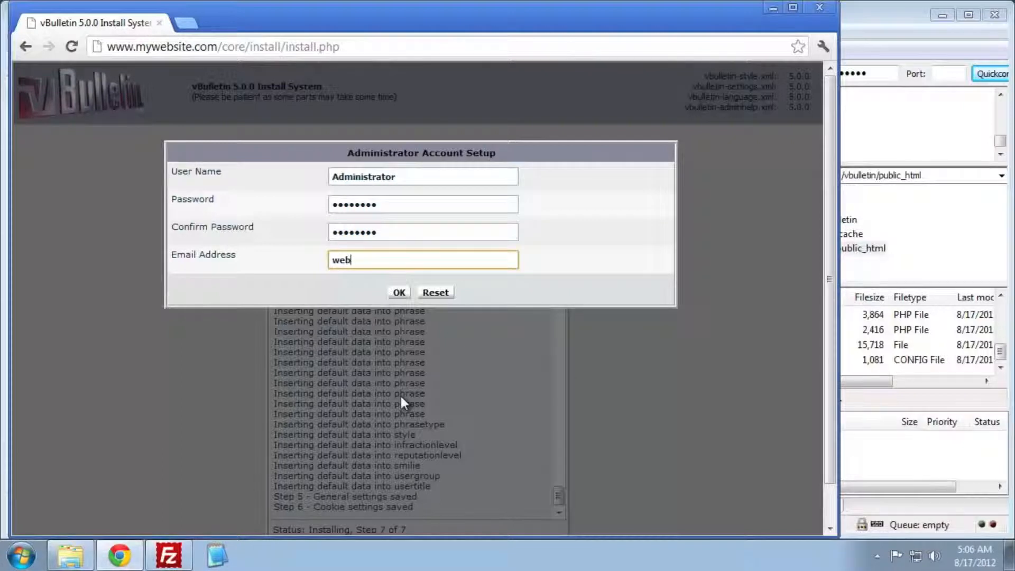
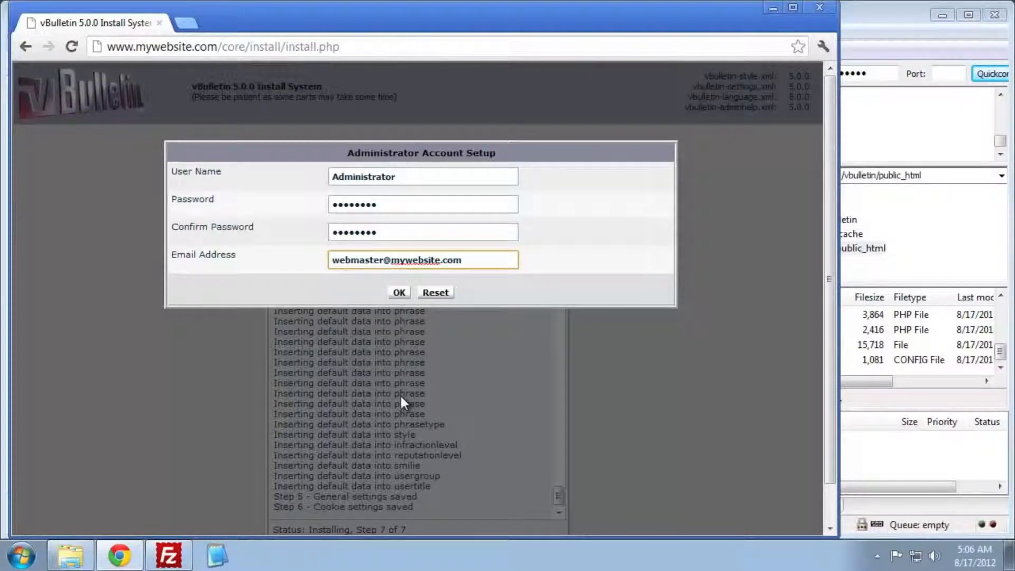
key(Return)
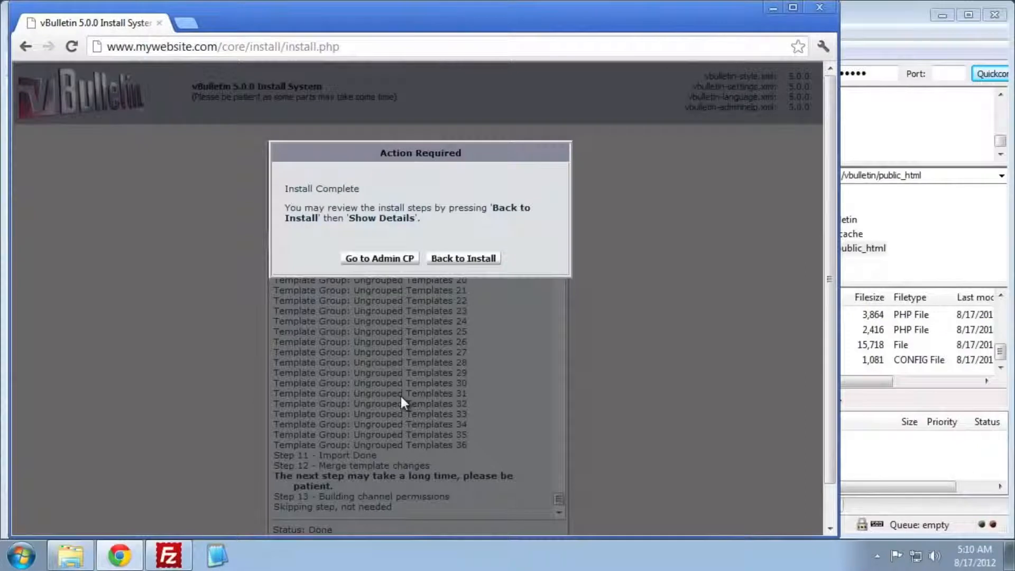
- Go to the Admin CP, then browse FileZilla's server side to public_html/core/install
click(396, 258)
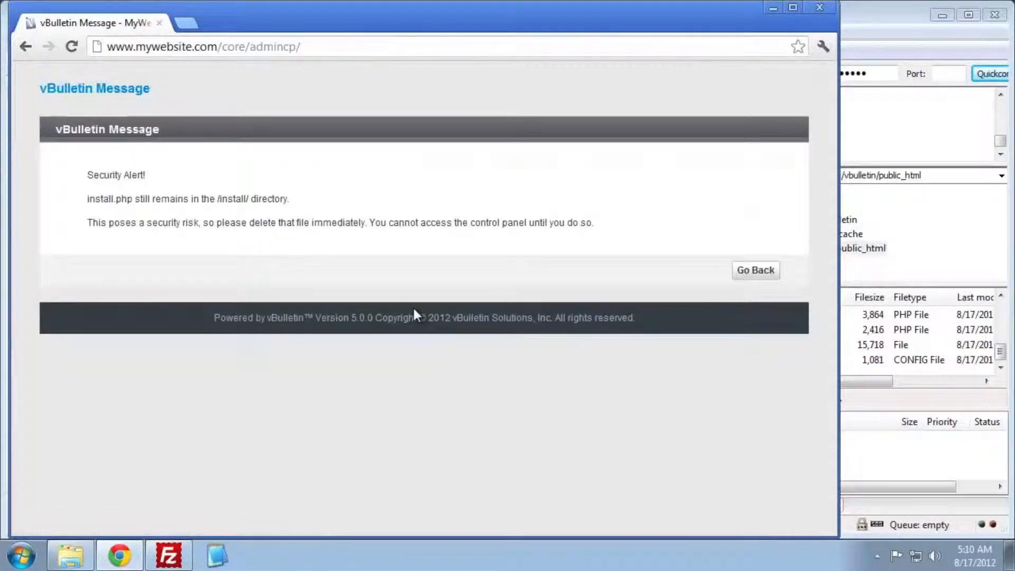
click(915, 271)
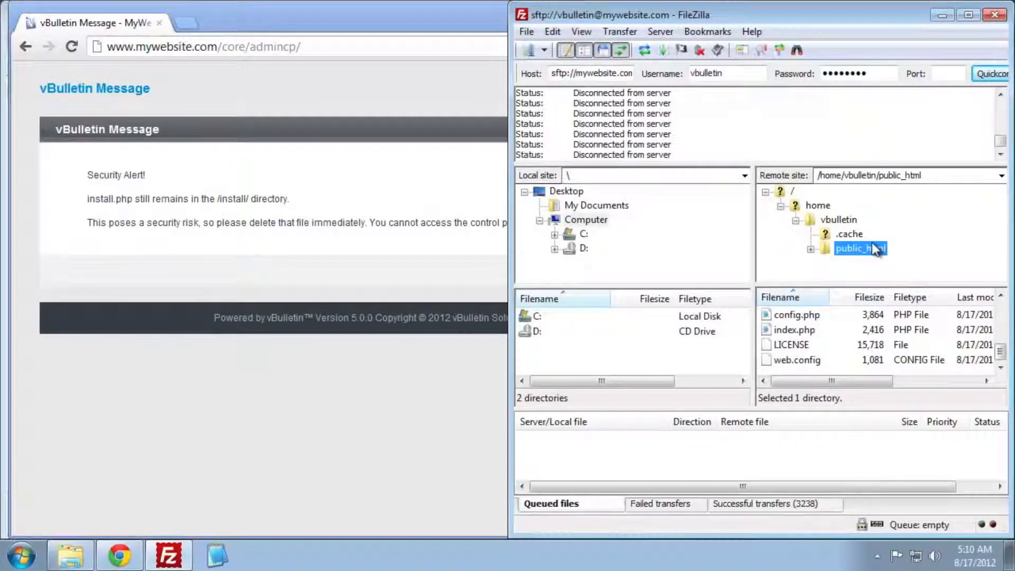
click(811, 250)
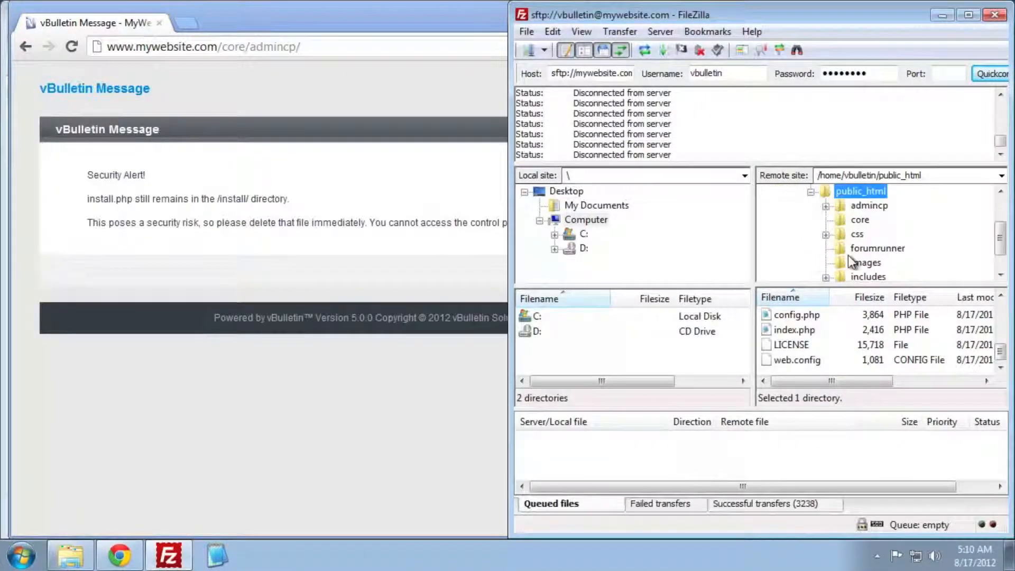
scroll(896, 254, down, 1)
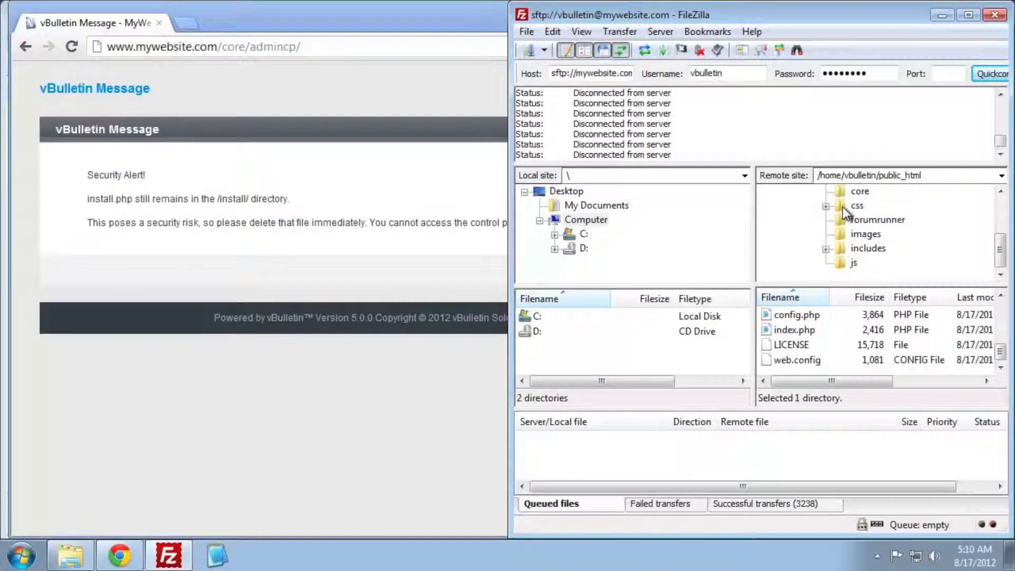
click(851, 193)
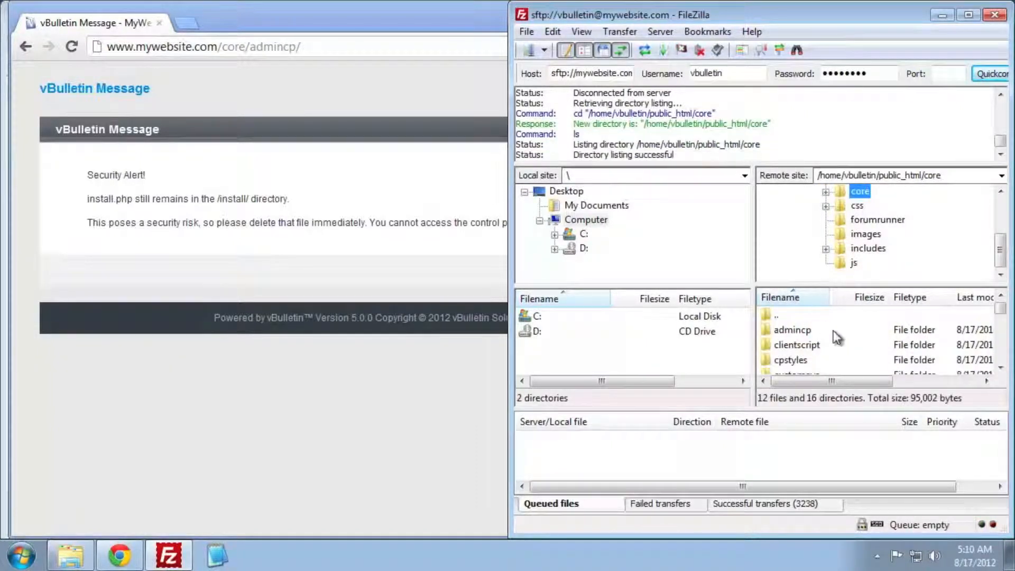
click(839, 342)
scroll(840, 343, down, 1)
scroll(839, 342, down, 3)
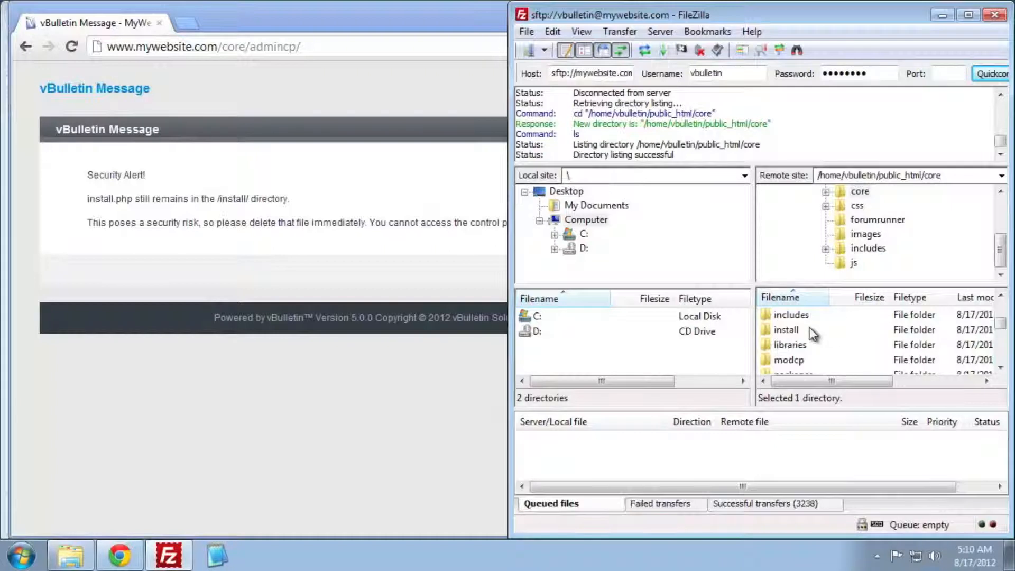
double_click(794, 328)
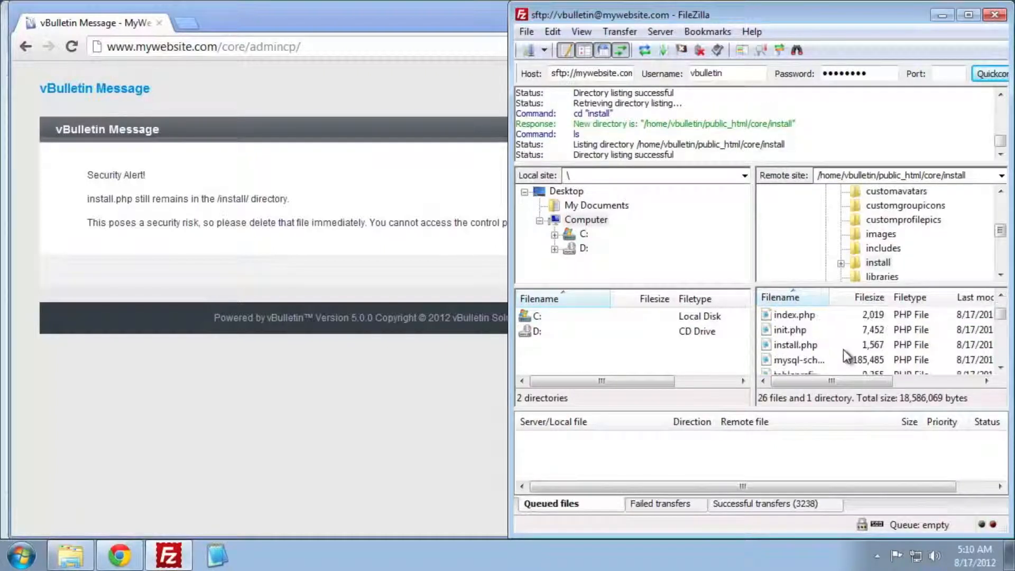
scroll(841, 351, down, 1)
scroll(824, 345, up, 1)
- Delete install.php from the server's core/install folder and confirm the deletion
click(807, 344)
right_click(805, 345)
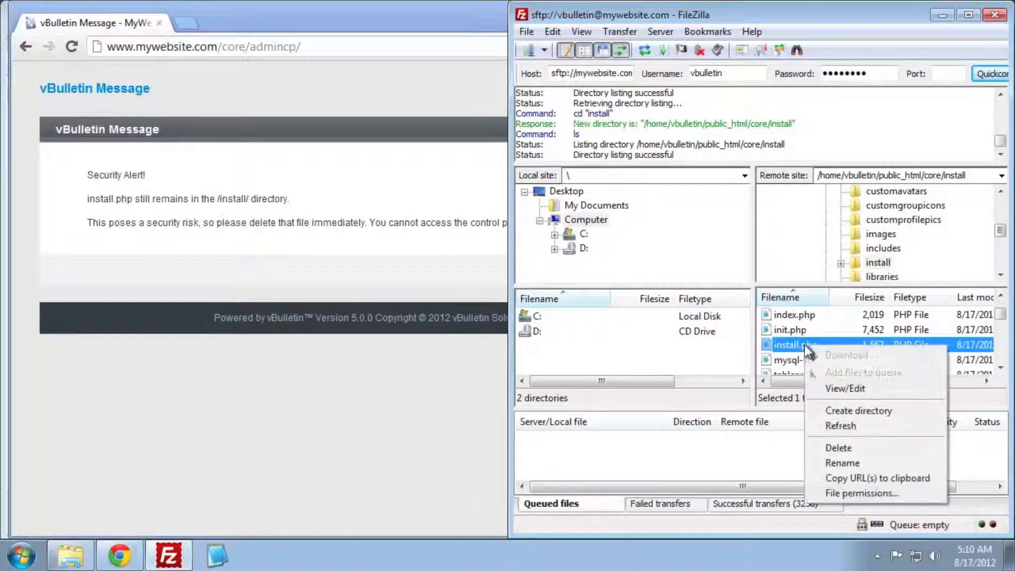
click(890, 448)
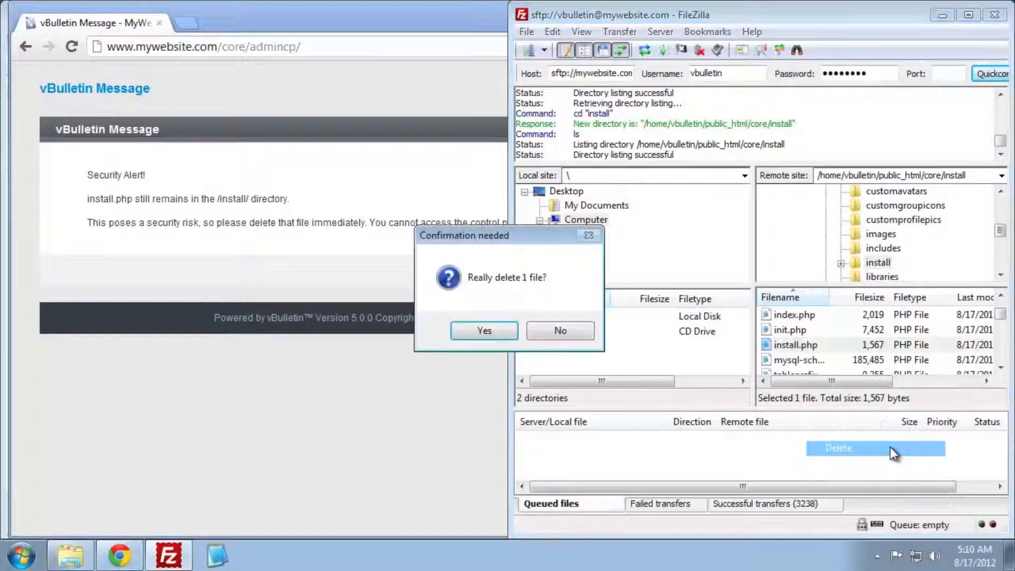
click(482, 333)
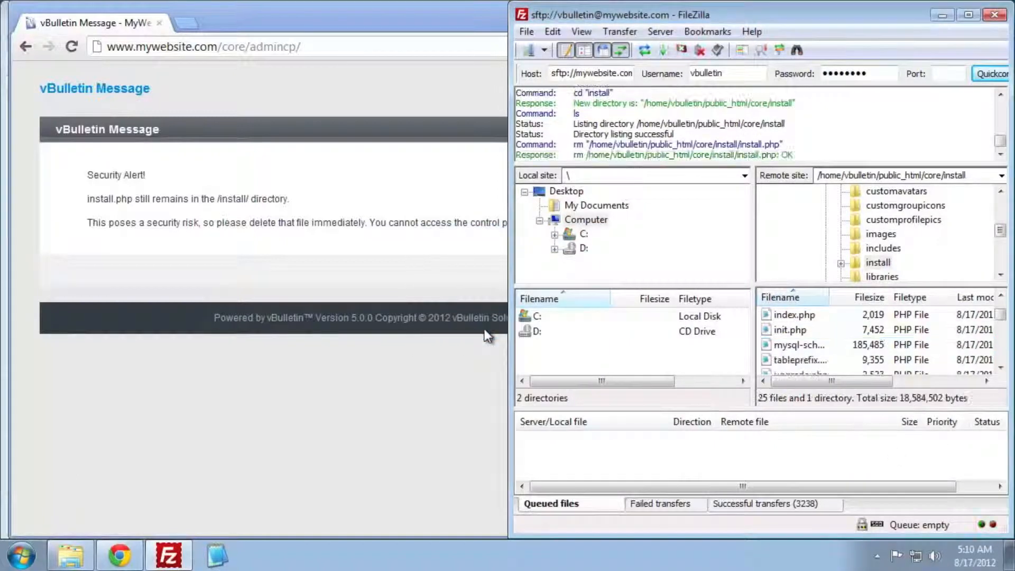
click(485, 332)
- Reload the admin page, log in as Administrator, and dismiss the save-password prompt
right_click(569, 277)
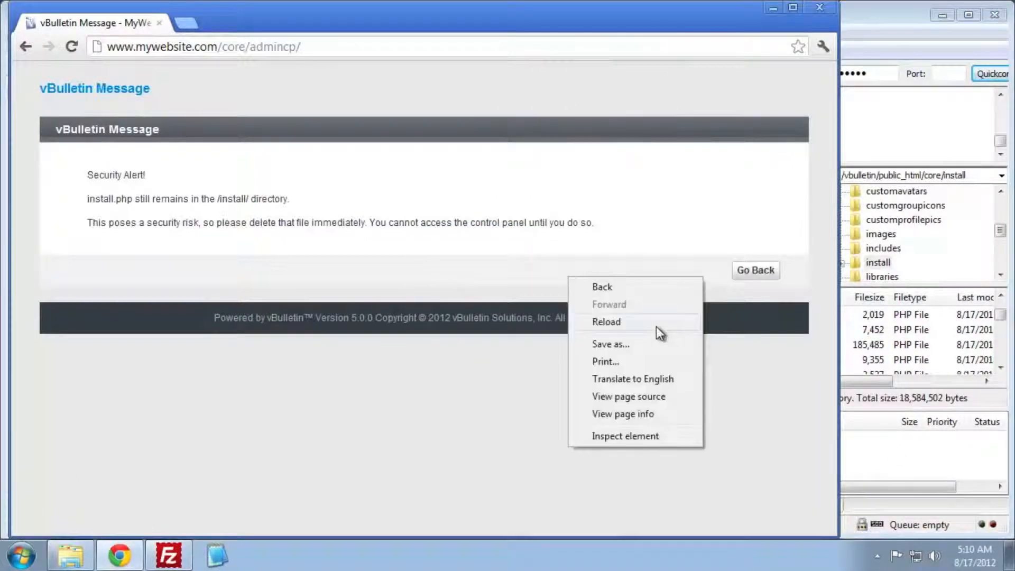
click(656, 325)
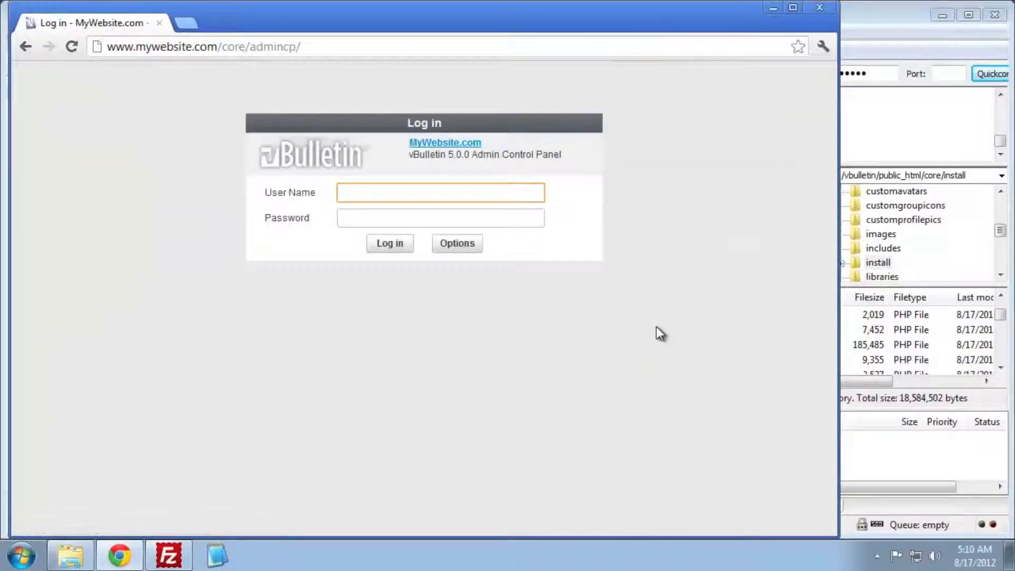
text(Administrator)
key(Tab)
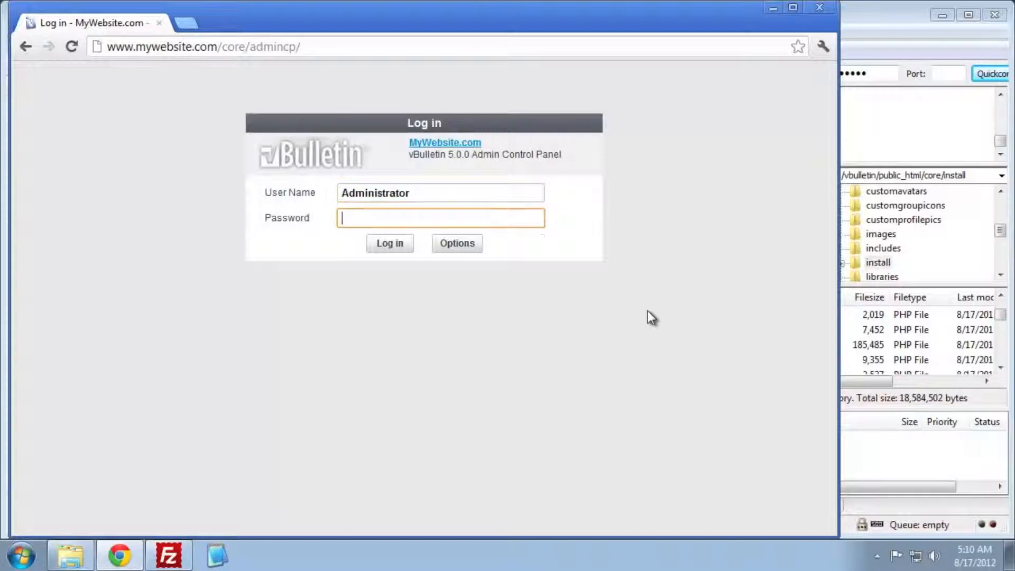
text(********)
key(Return)
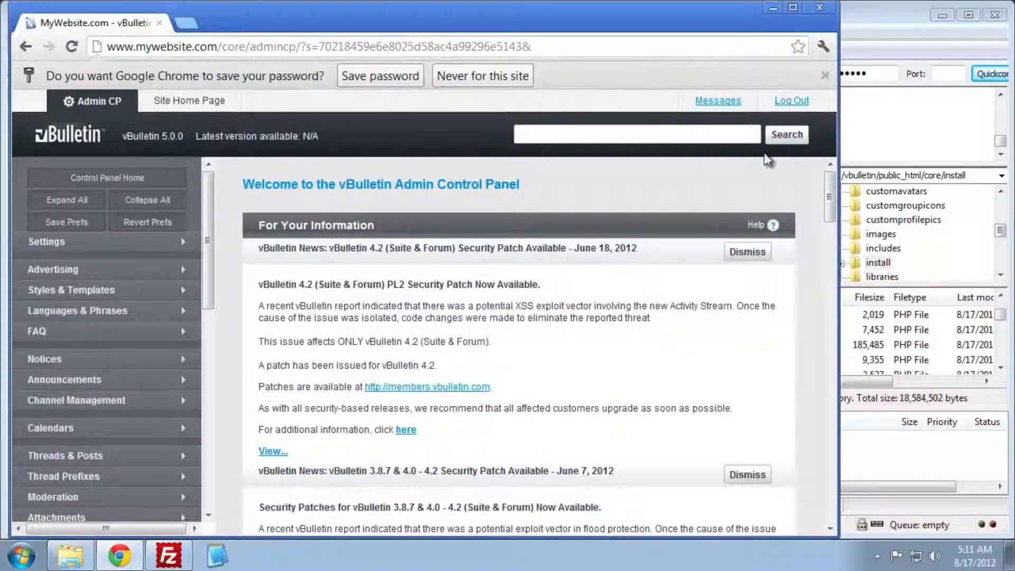
click(382, 74)
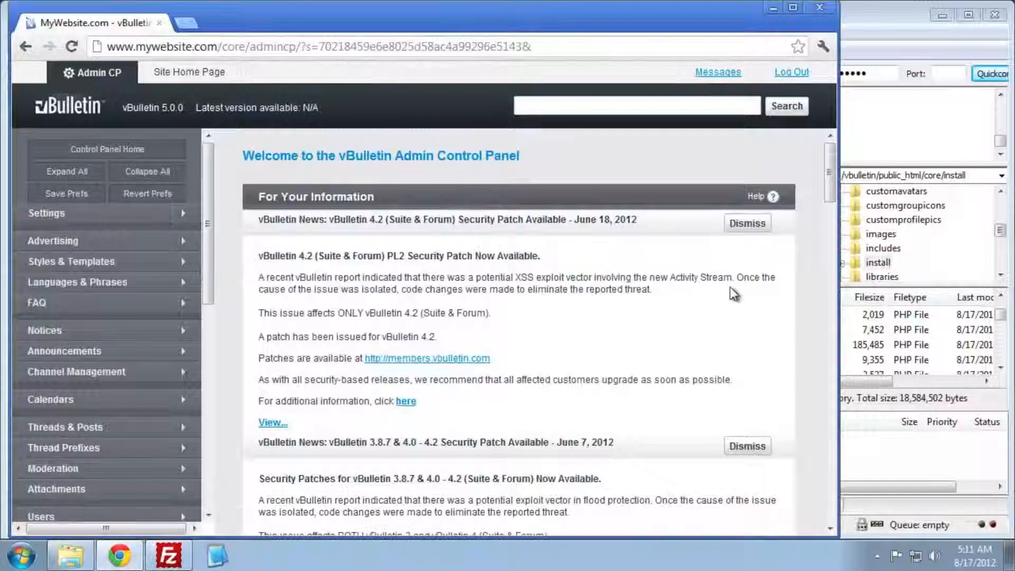